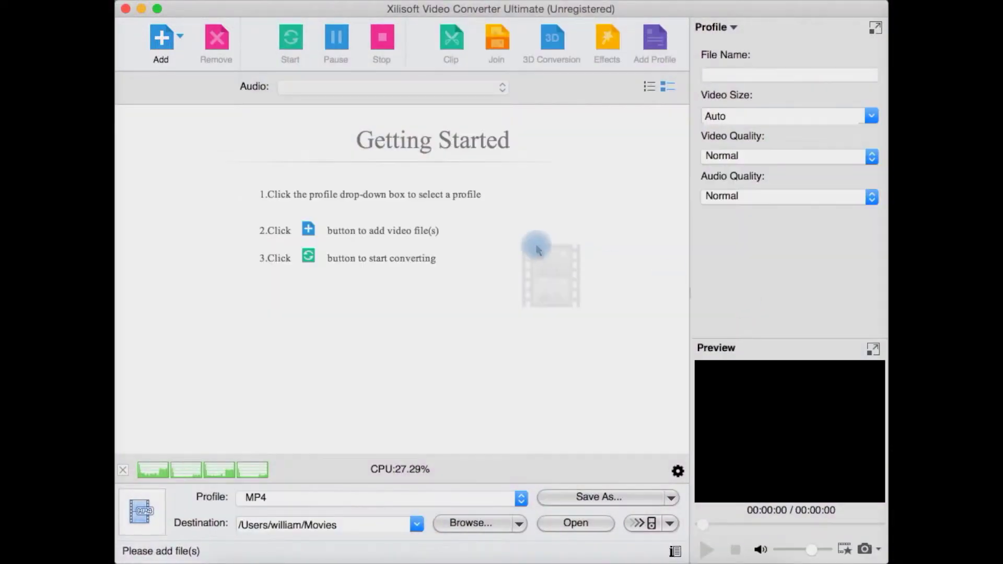
Check the program's version information, then look through and close the Add options menu
left_click(185, 2)
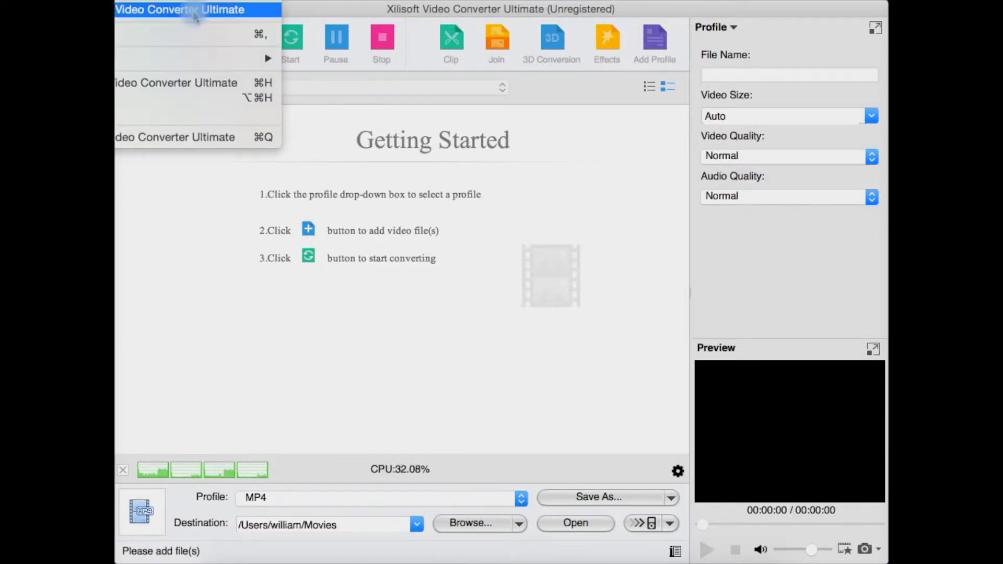
left_click(194, 9)
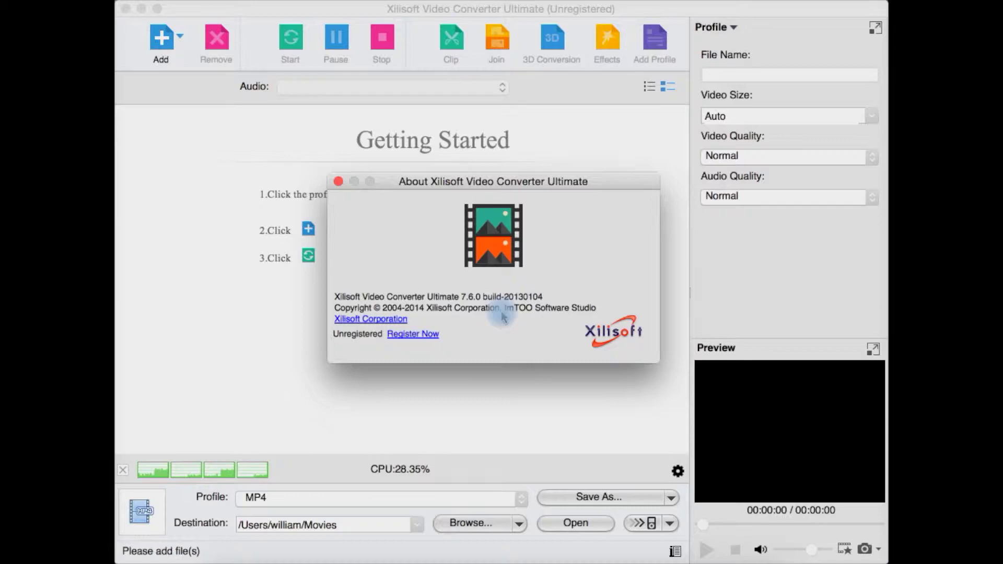
left_click(339, 182)
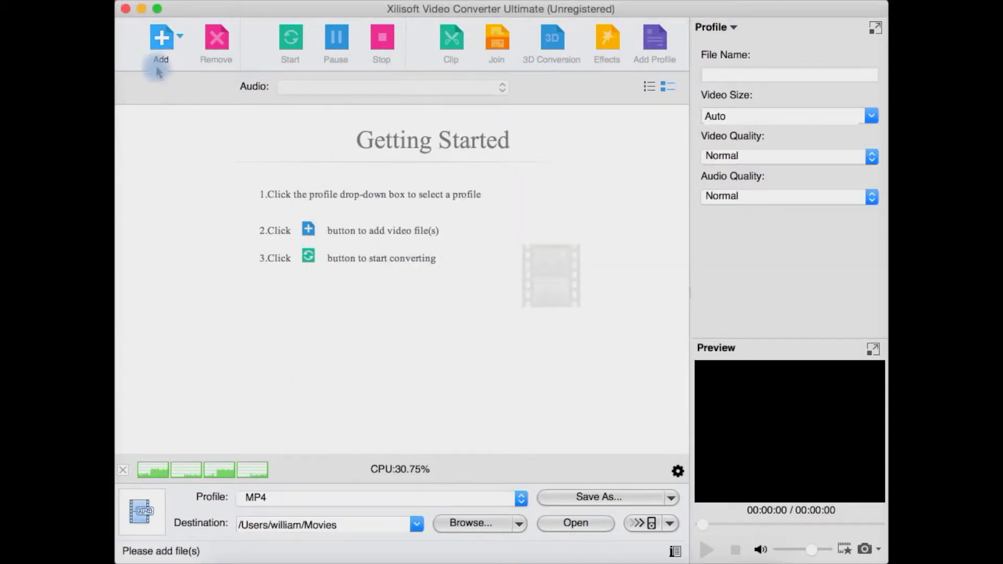
left_click(180, 36)
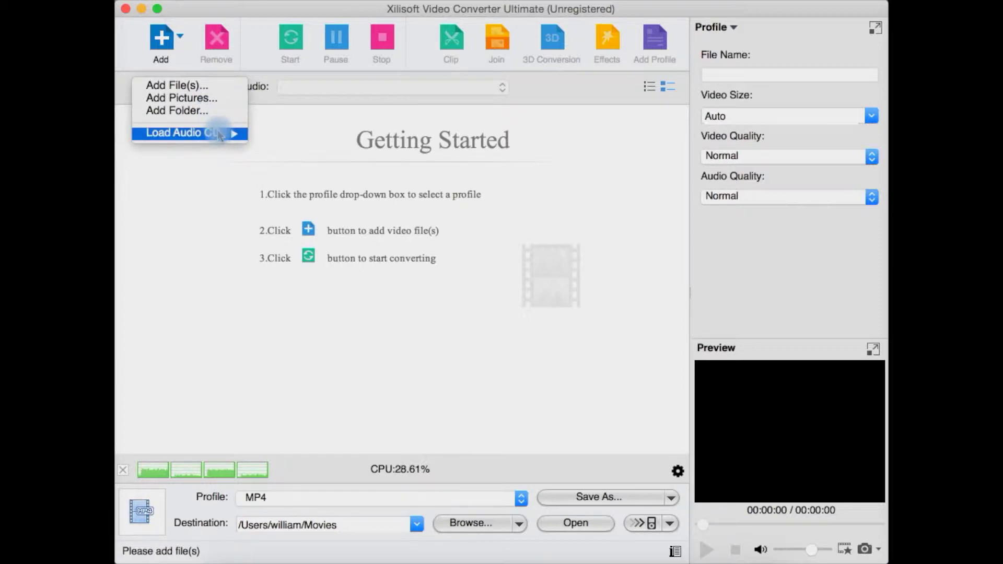
left_click(210, 205)
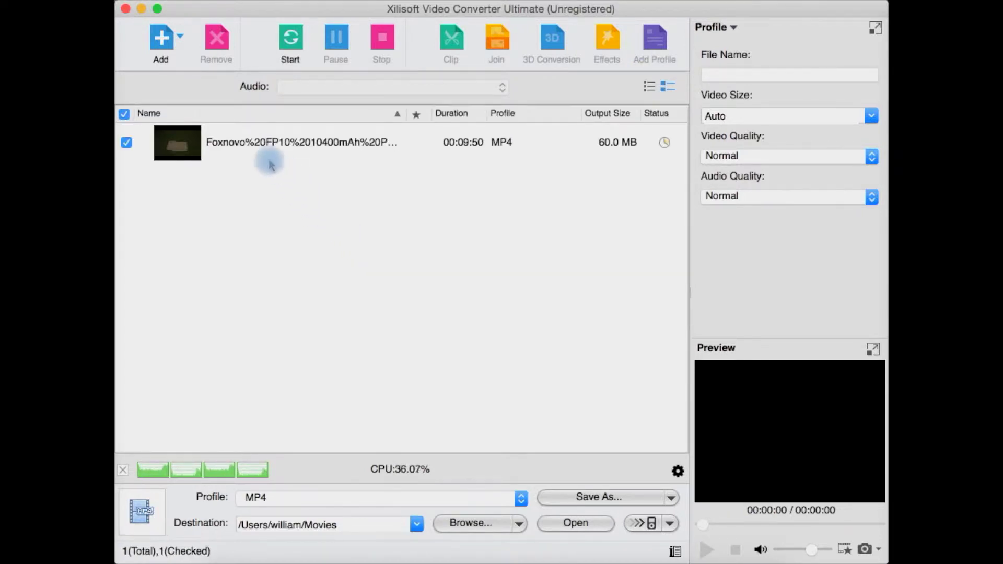
left_click(265, 142)
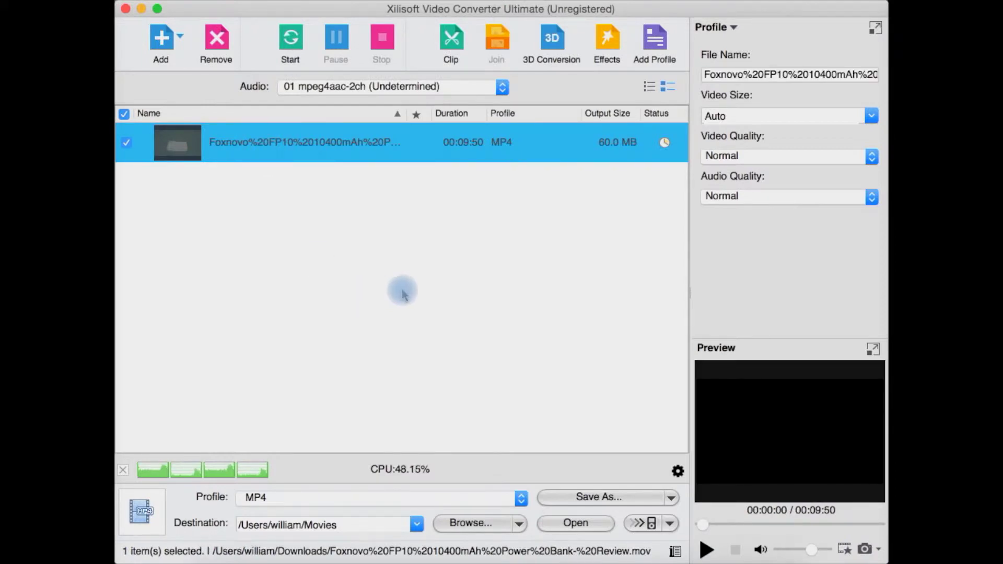
left_click(503, 88)
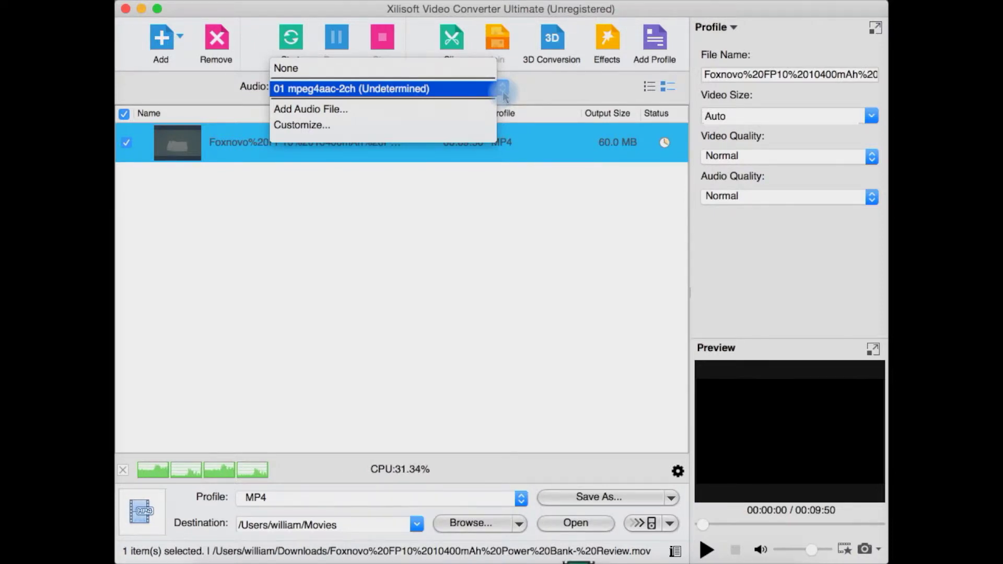
left_click(468, 217)
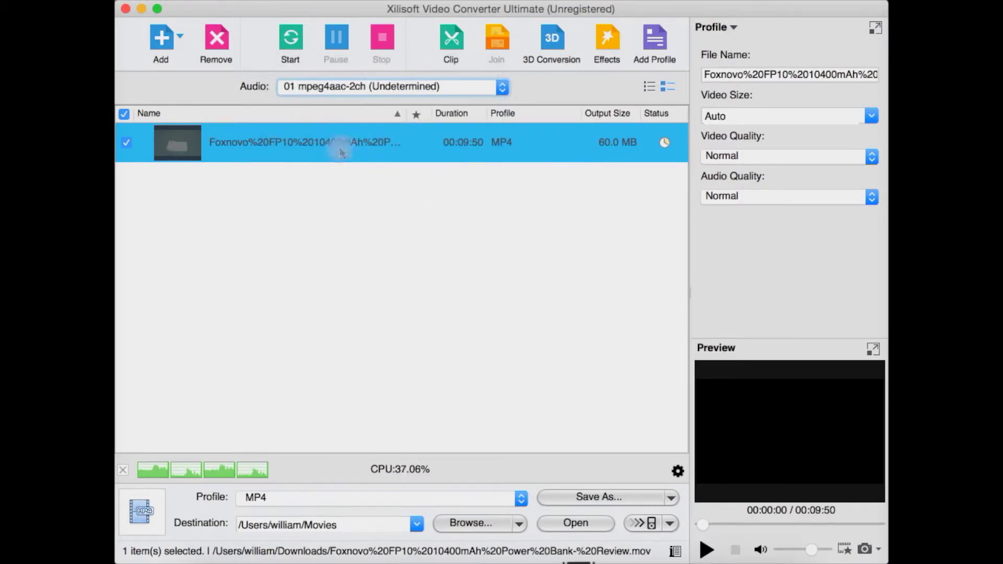
left_click(452, 47)
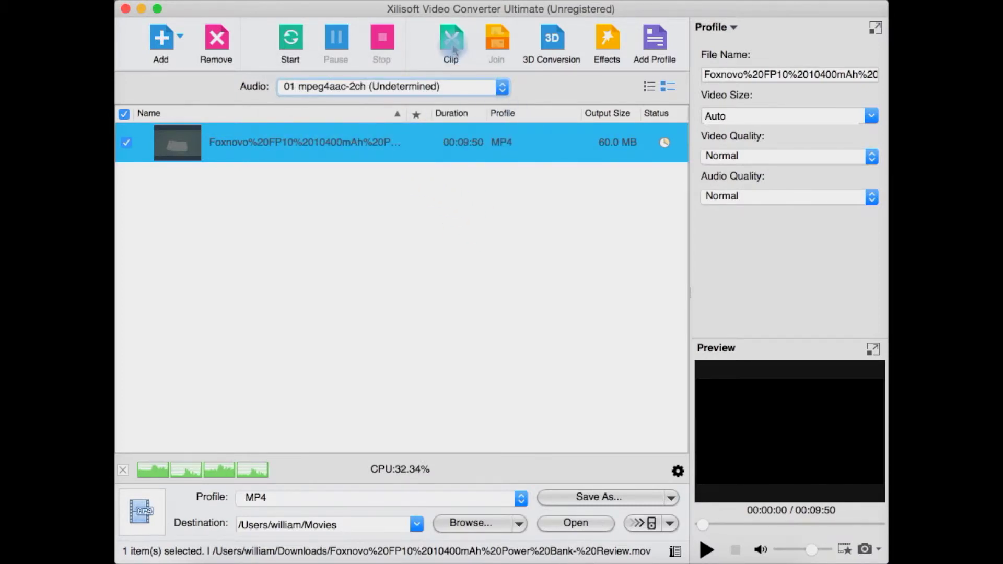
left_click(498, 49)
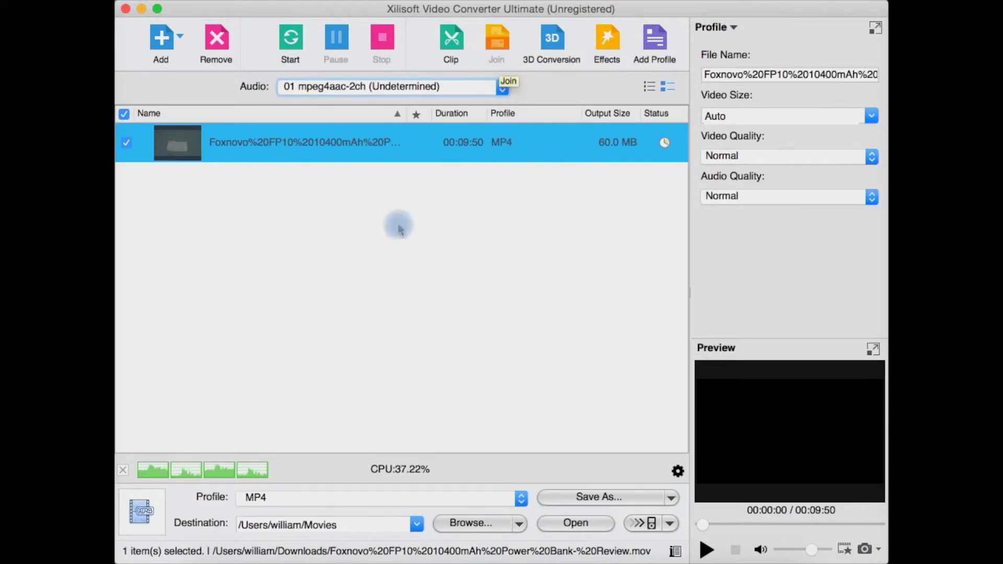
Choose 2D to 3D in the 3D Conversion window, cancel it, and show the video's profile list
left_click(554, 47)
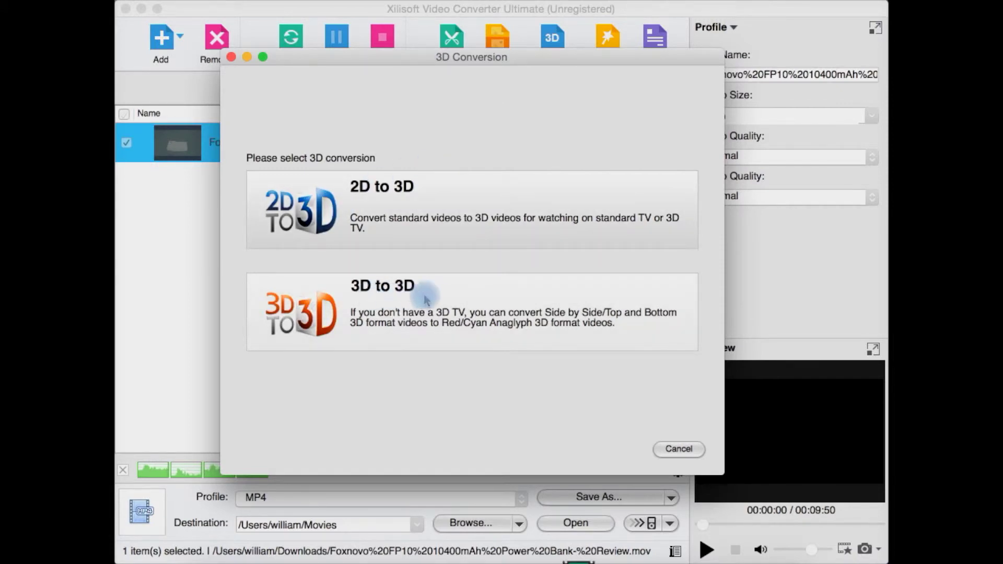
left_click(539, 228)
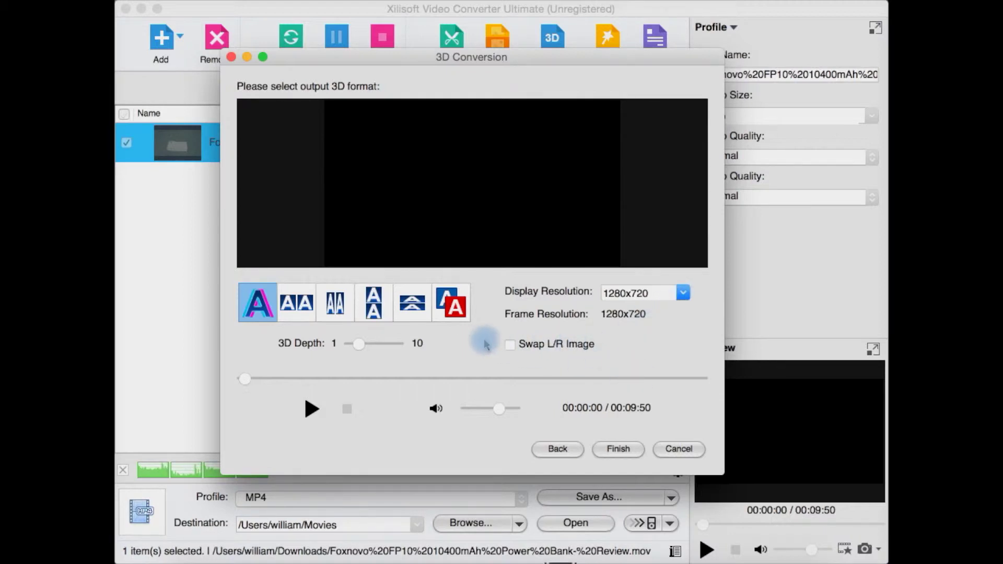
left_click(680, 448)
left_click(525, 141)
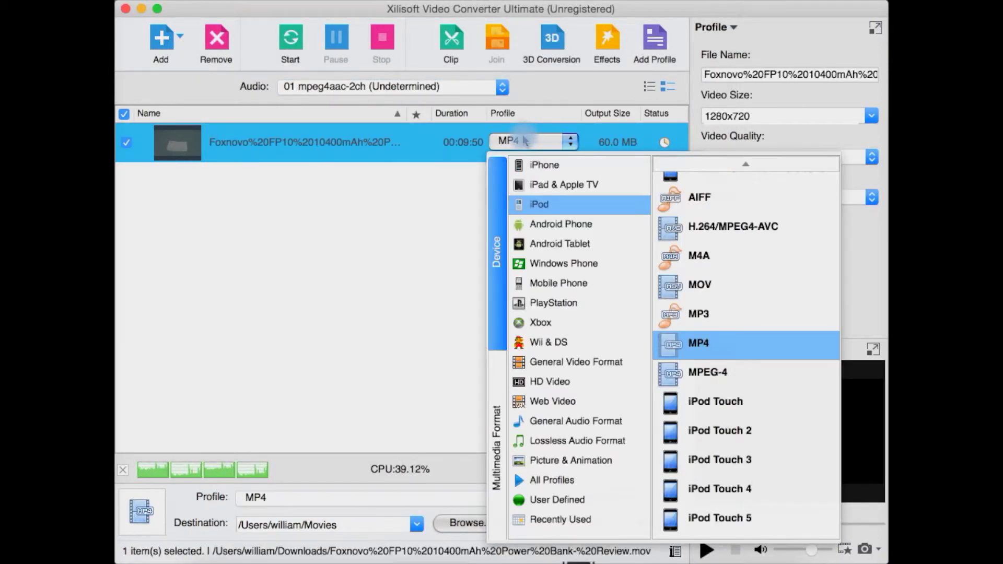
Browse the profile categories: PlayStation, Wii & DS, Mobile Phone, Xbox, HD Video, Android, iPhone, iPad & Apple TV
left_click(443, 181)
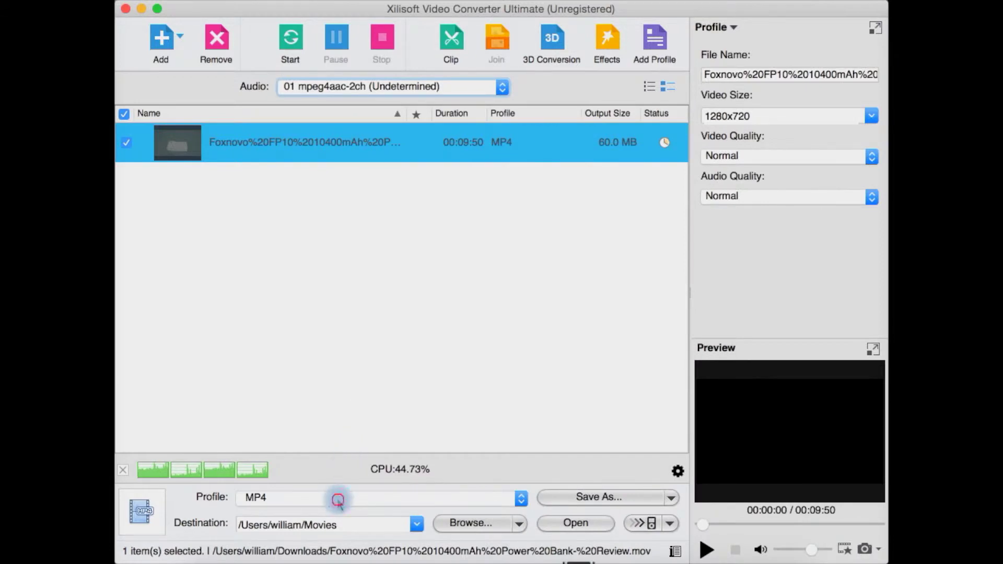
left_click(338, 500)
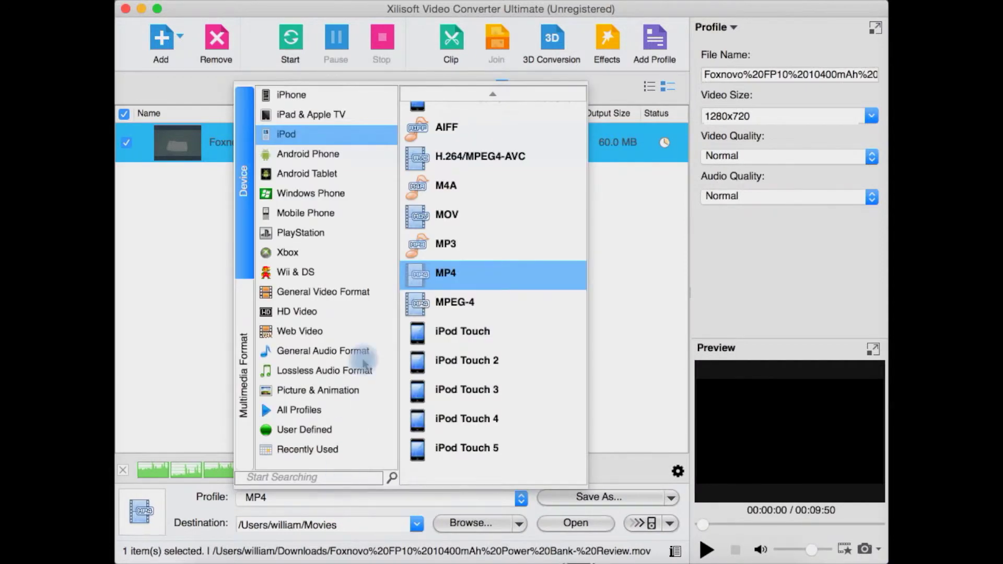
left_click(377, 233)
left_click(316, 114)
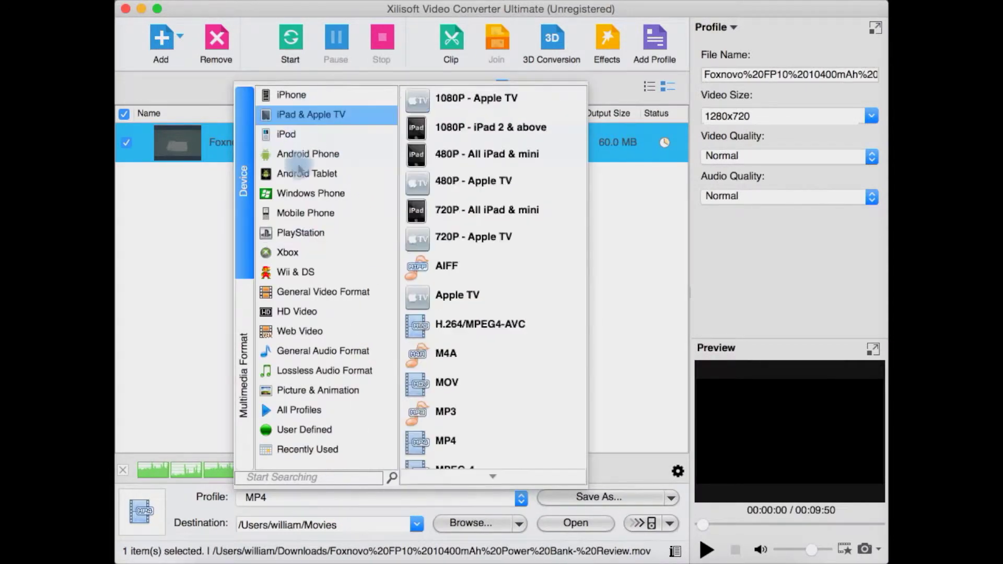
left_click(299, 273)
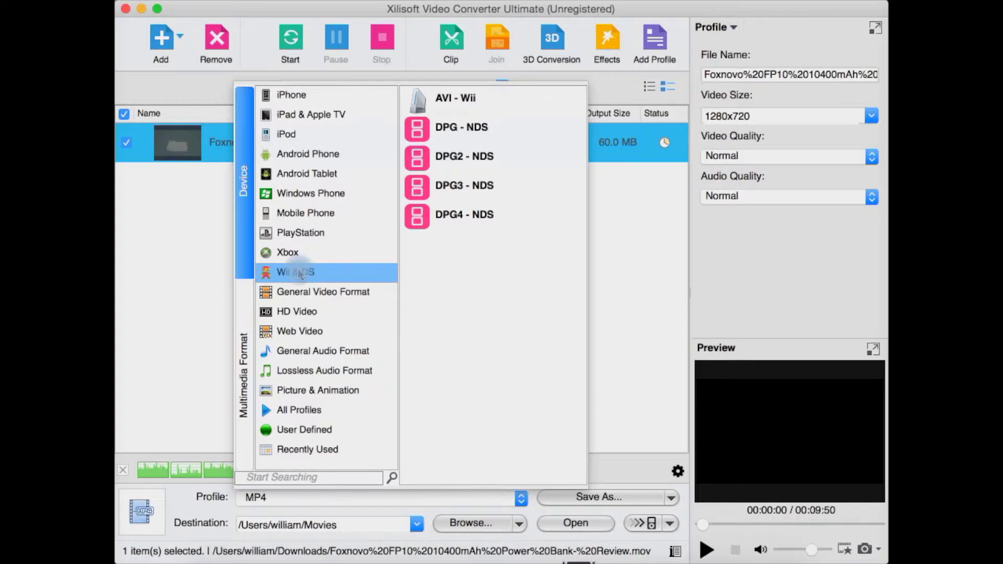
left_click(312, 218)
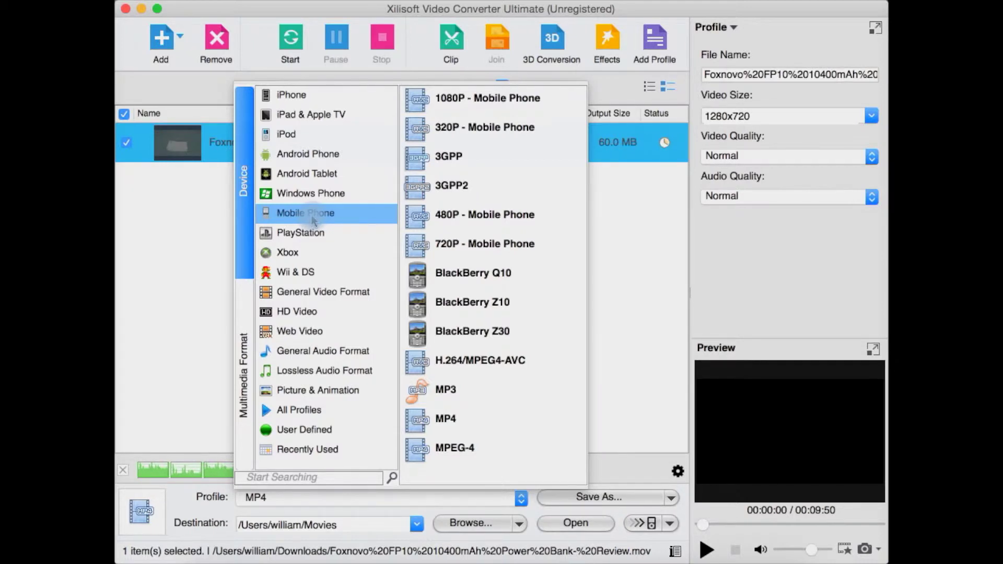
left_click(330, 293)
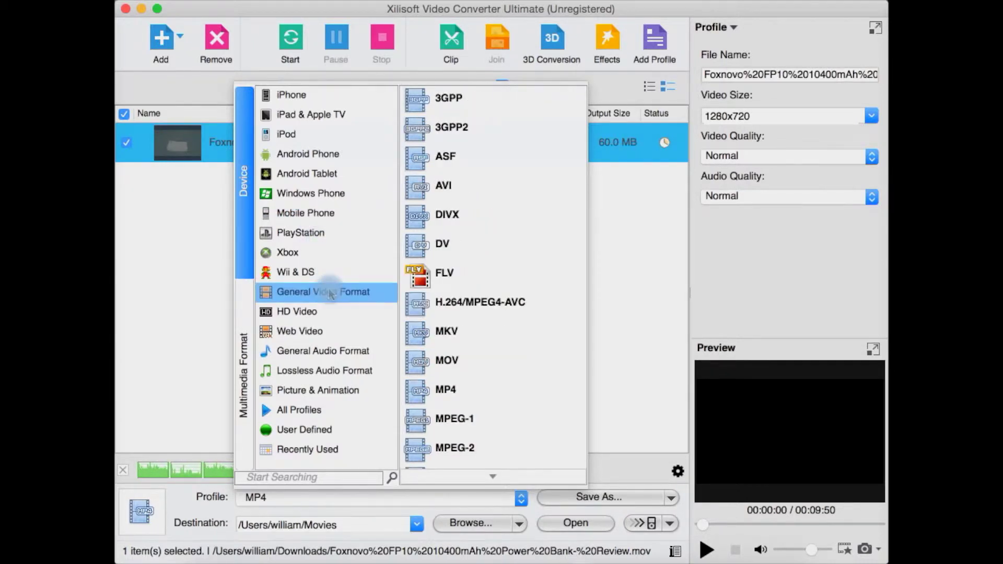
left_click(346, 252)
left_click(371, 170)
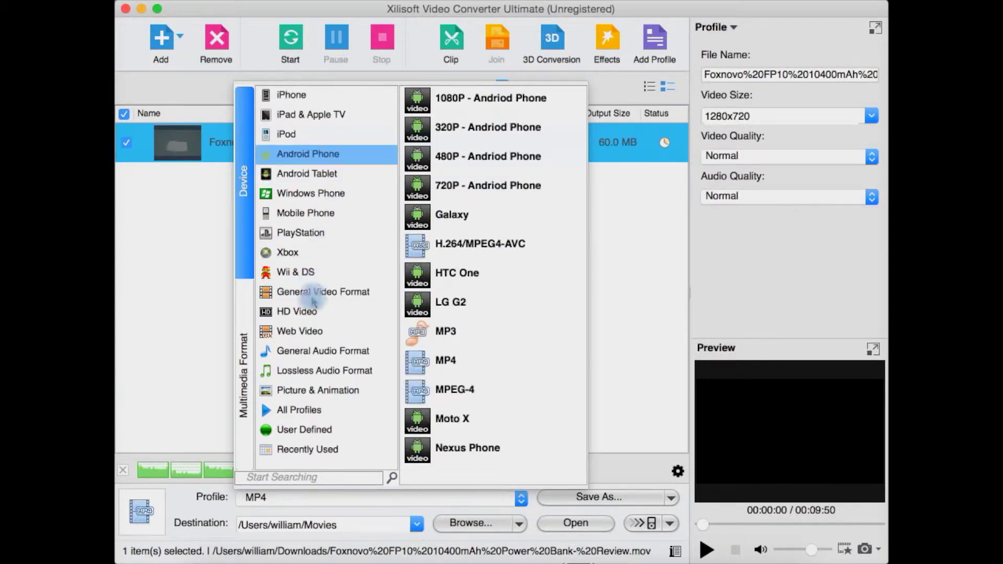
left_click(323, 217)
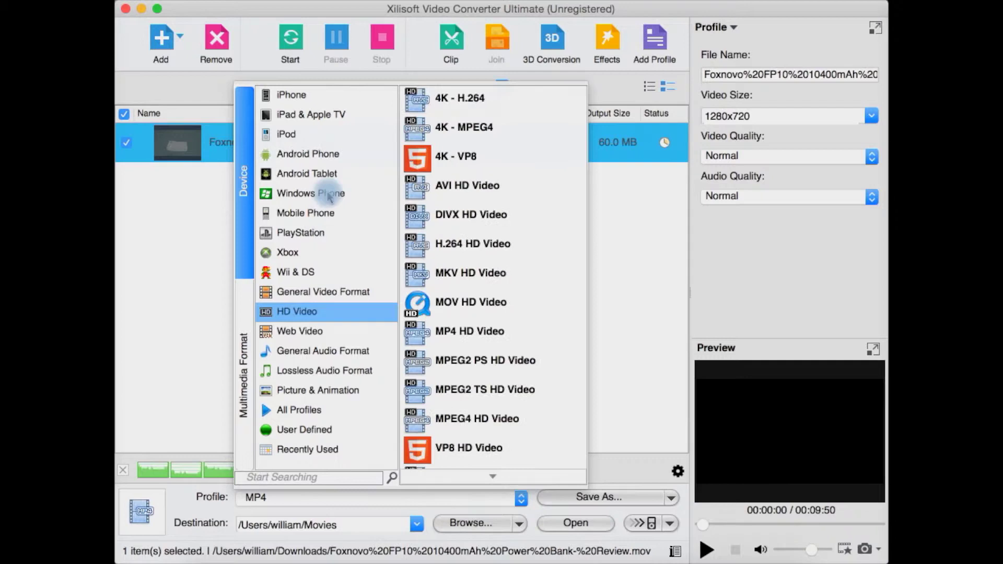
left_click(347, 157)
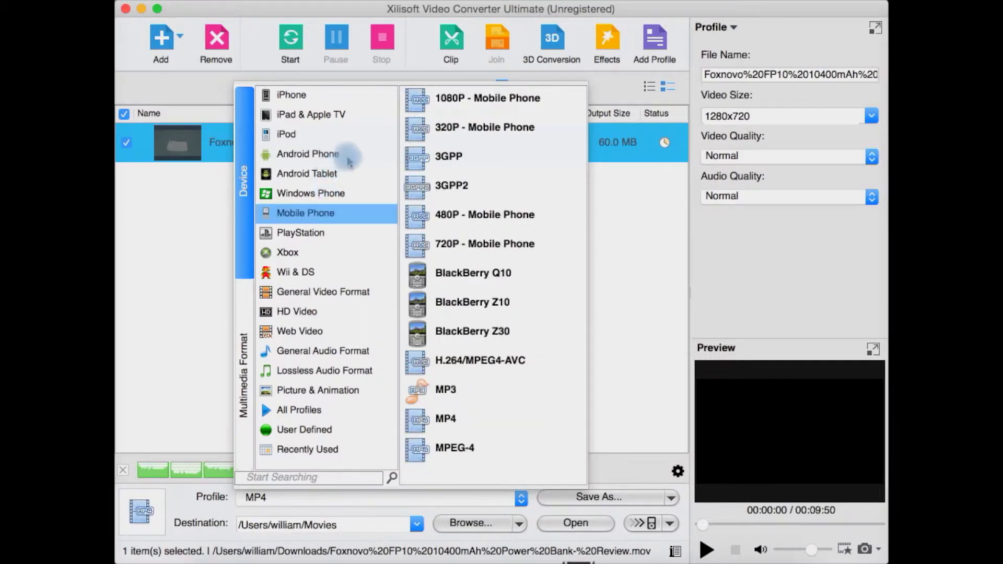
left_click(360, 116)
left_click(327, 214)
left_click(316, 251)
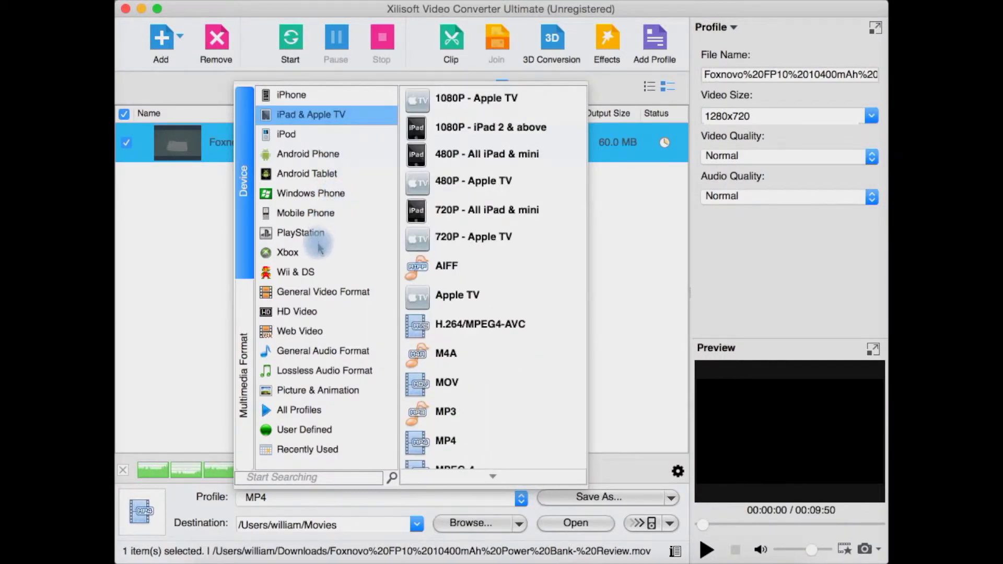
left_click(312, 273)
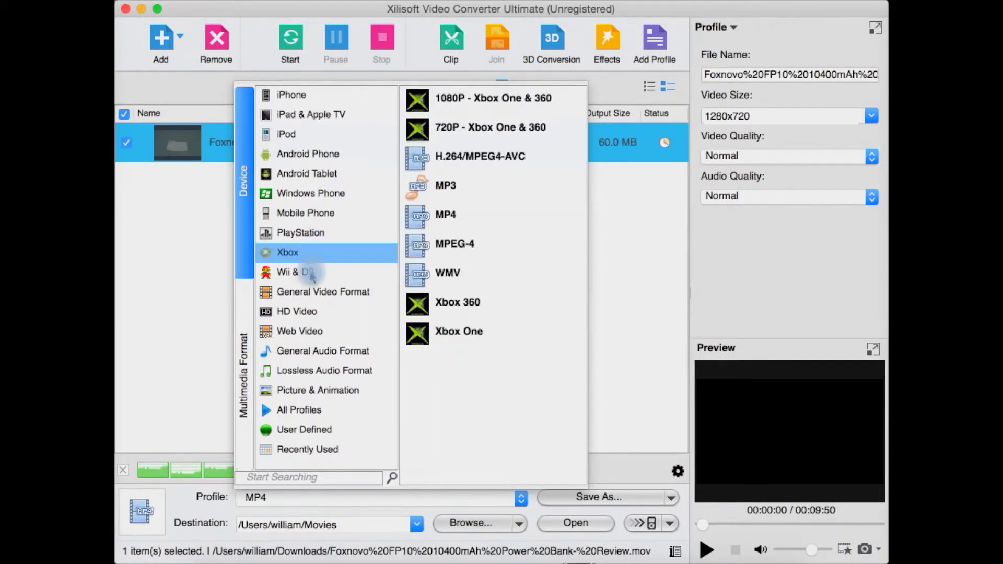
left_click(300, 313)
left_click(316, 215)
left_click(343, 116)
left_click(307, 96)
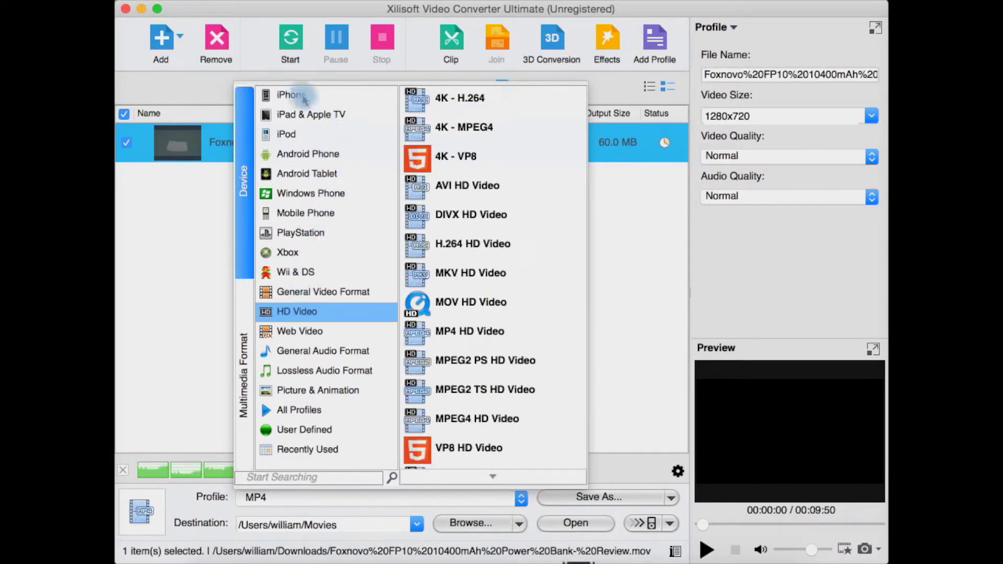
left_click(332, 124)
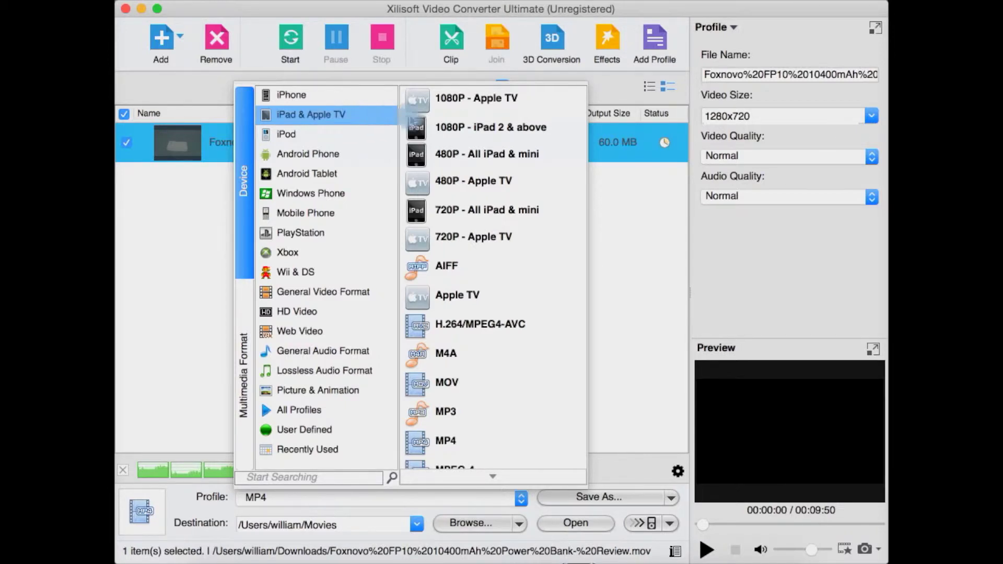
Choose 720P - Apple TV from the iPad & Apple TV profiles
left_click(491, 130)
left_click(496, 183)
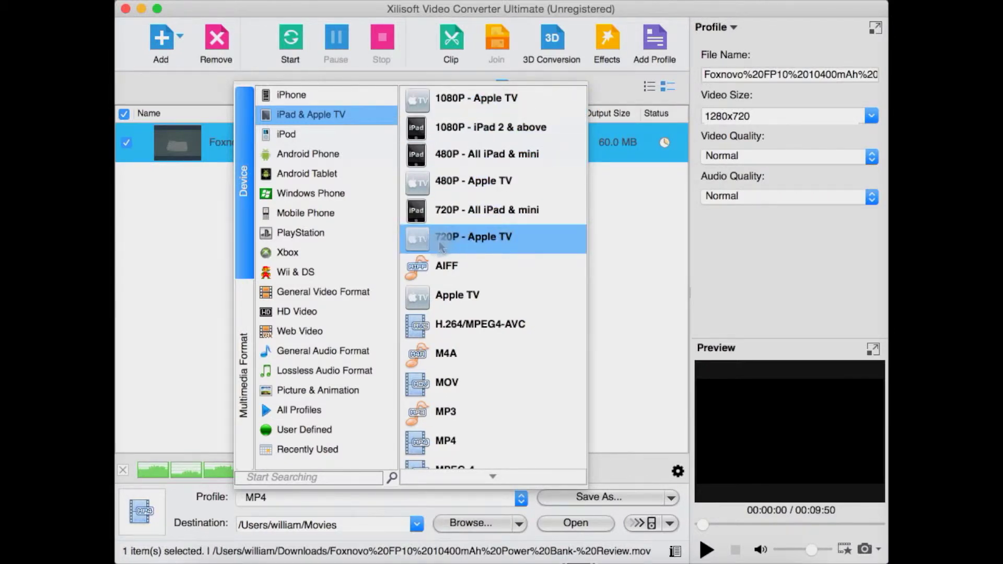
left_click(480, 239)
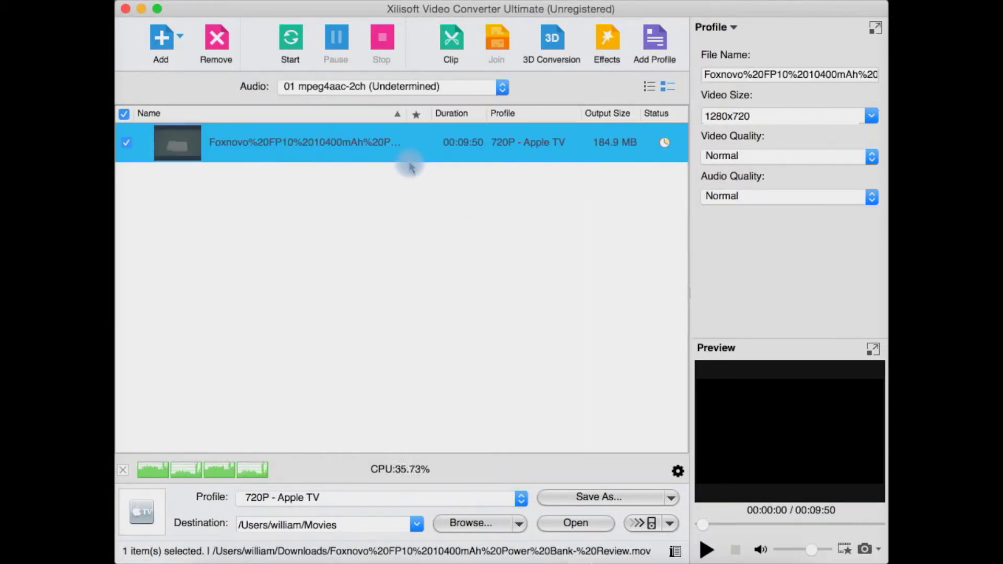
left_click(409, 206)
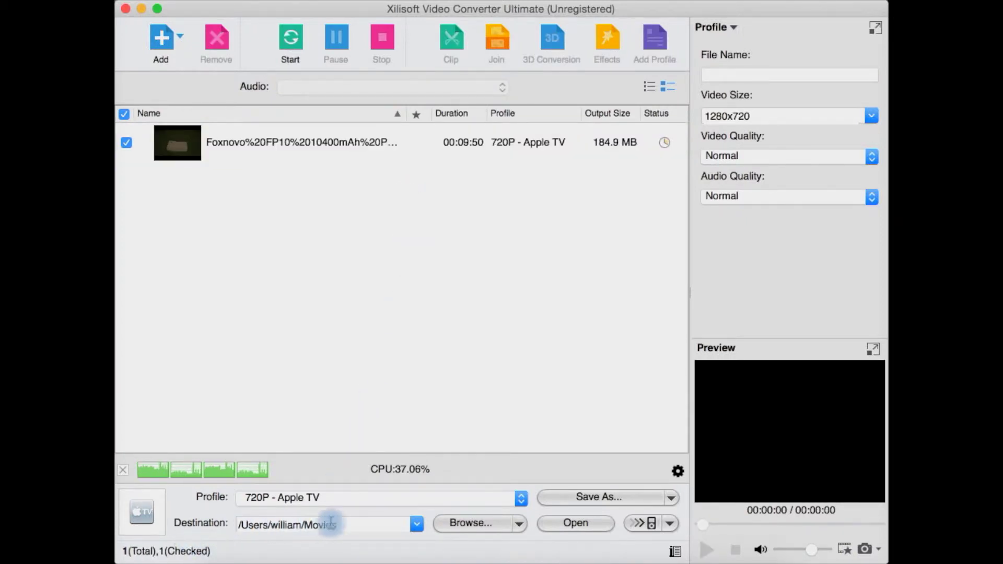
left_click(476, 526)
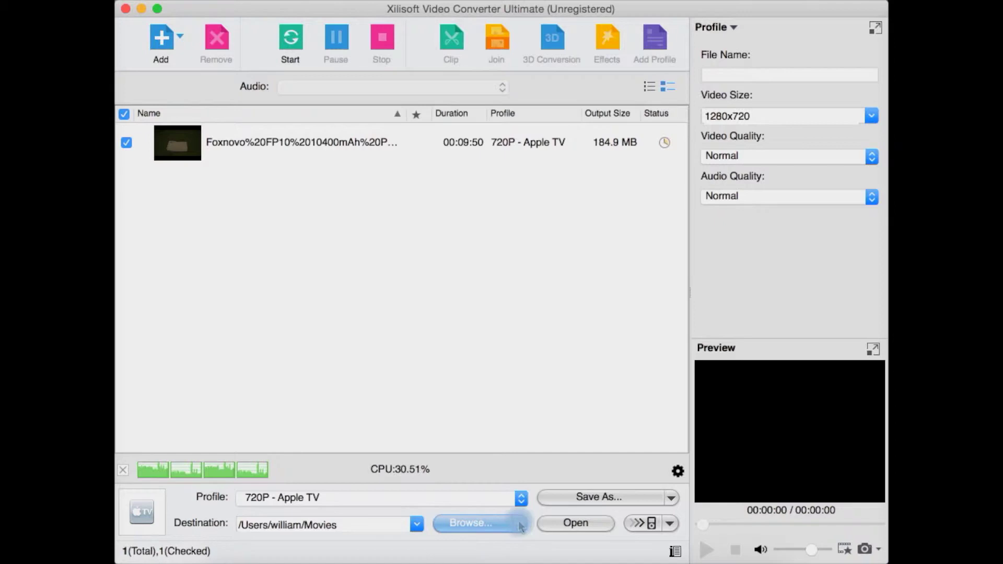
left_click(527, 526)
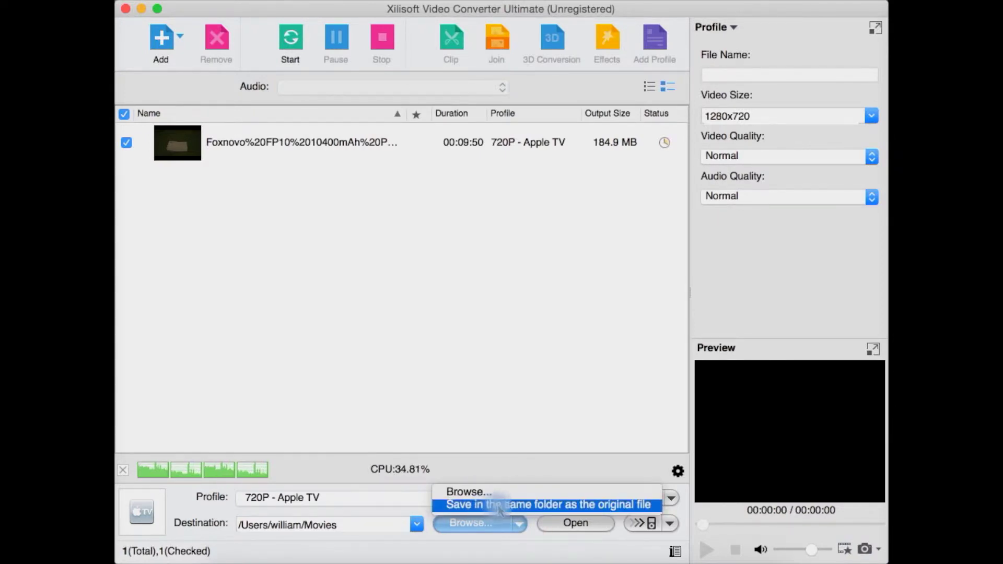
left_click(579, 410)
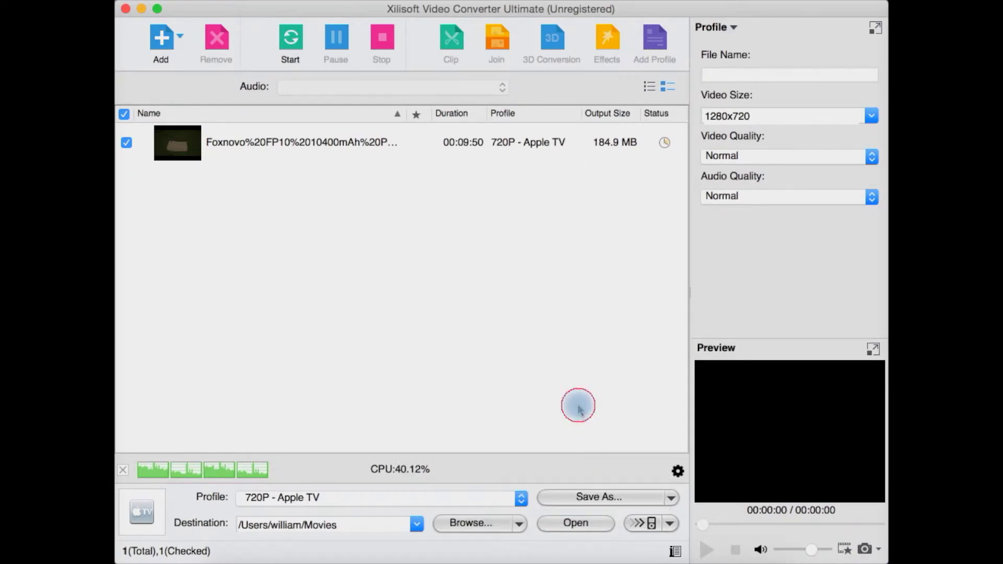
left_click(569, 528)
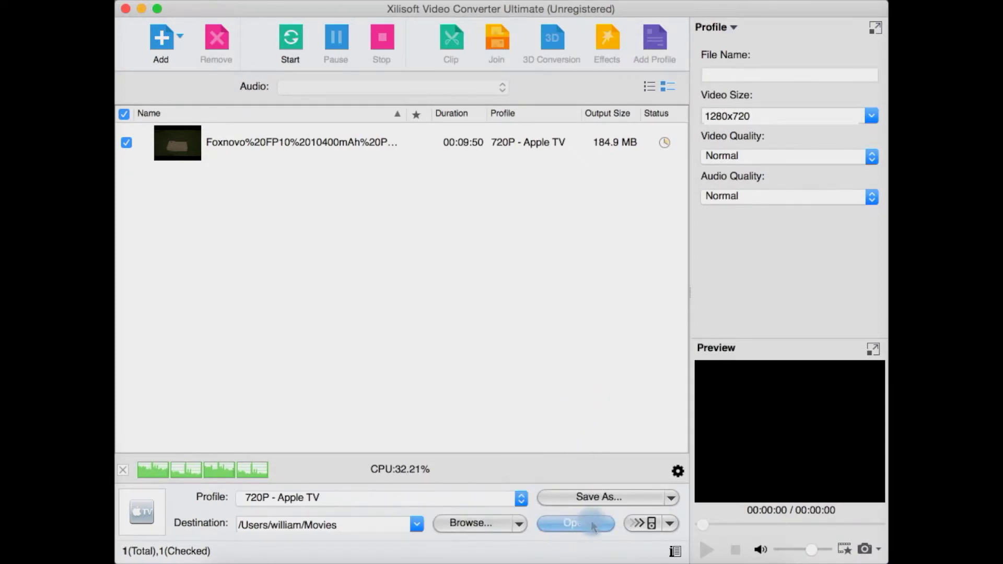
left_click(667, 525)
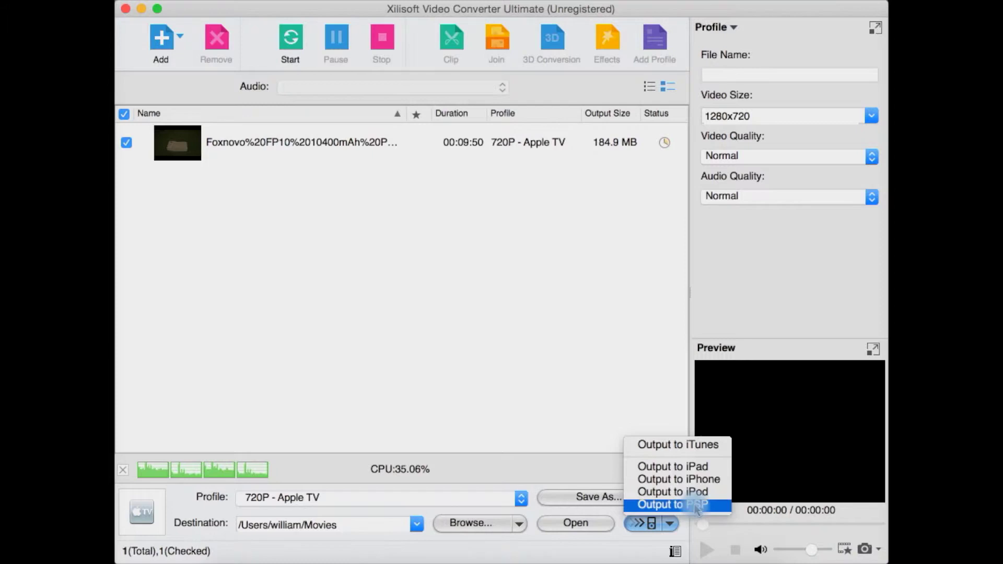
left_click(566, 333)
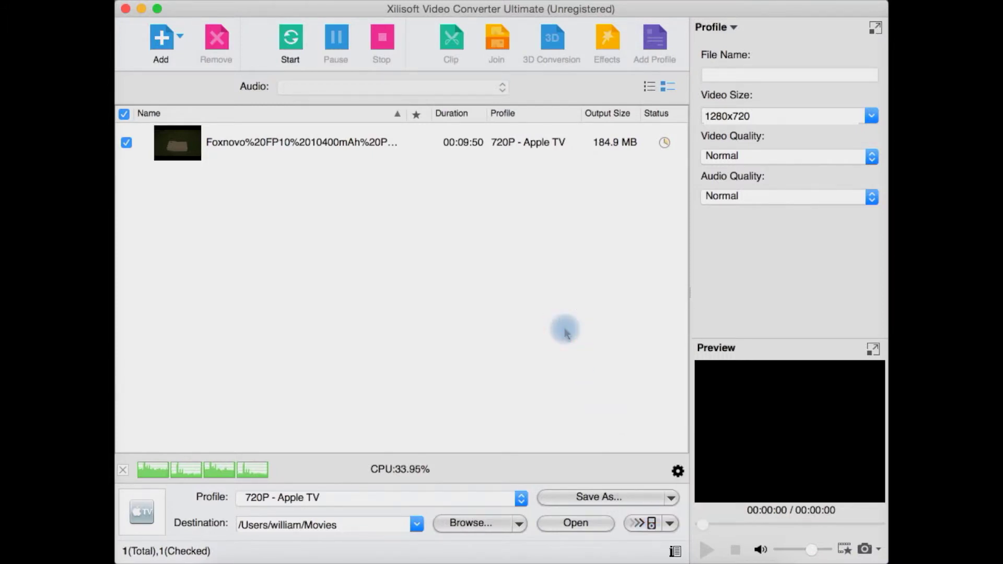
left_click(675, 551)
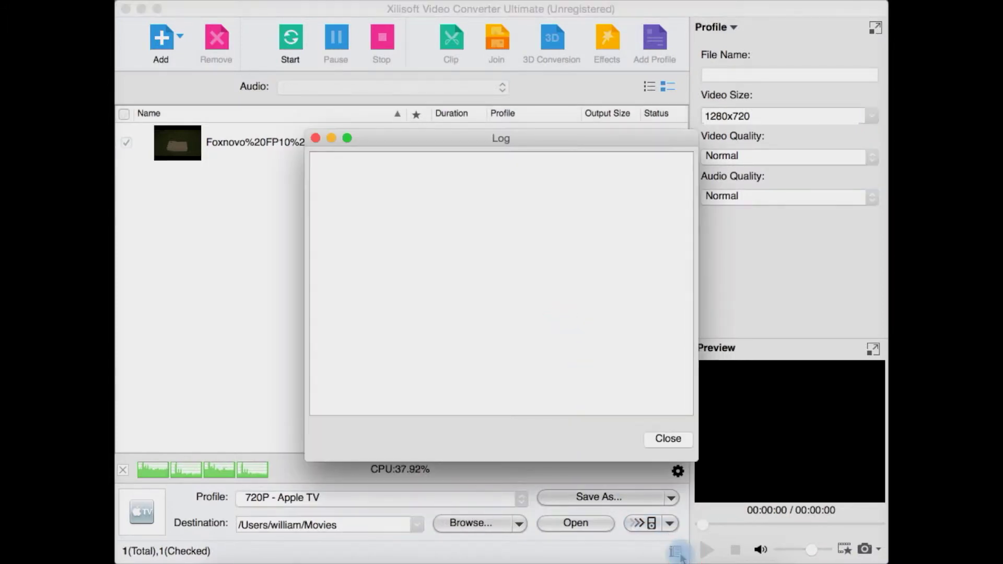
left_click(669, 442)
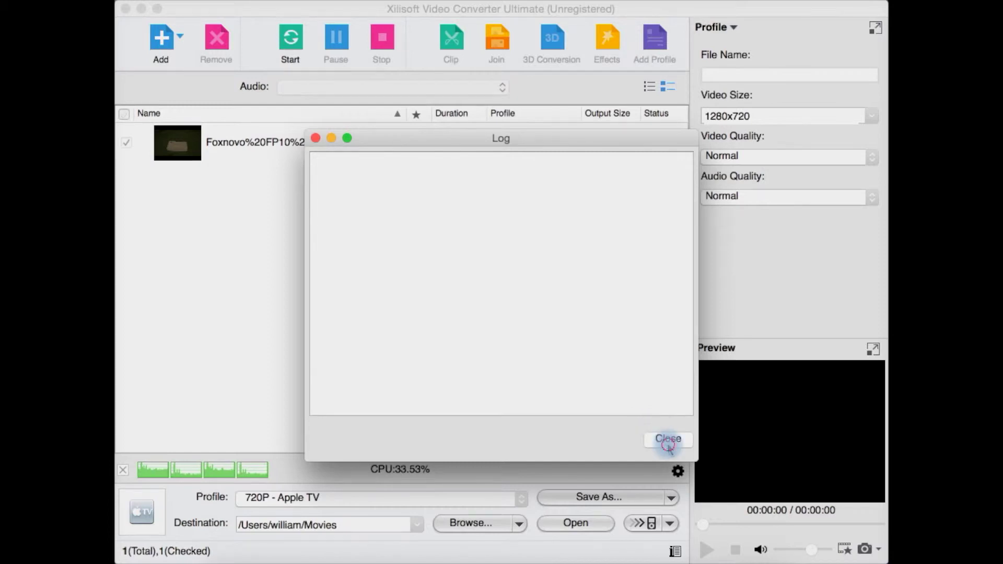
left_click(507, 316)
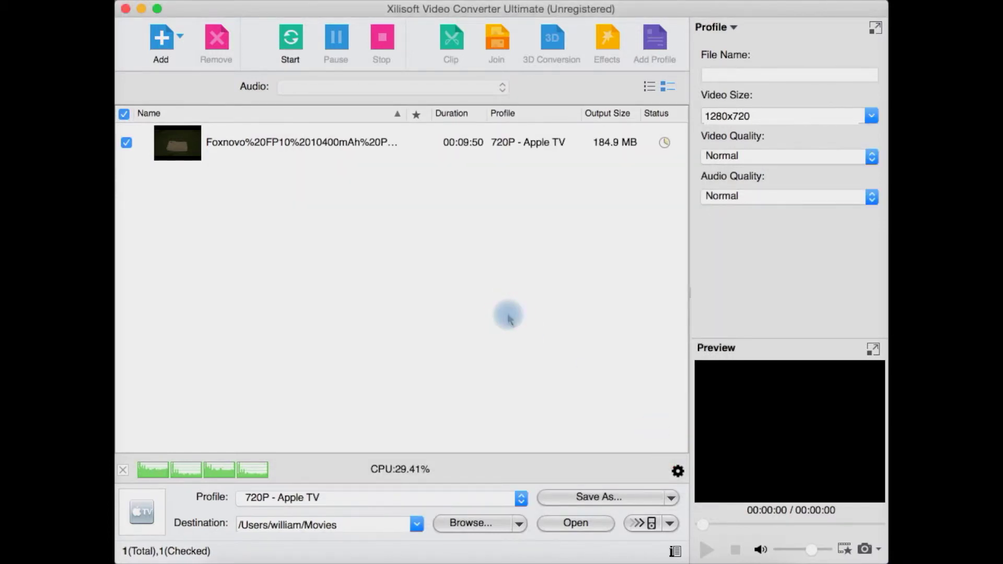
left_click(749, 69)
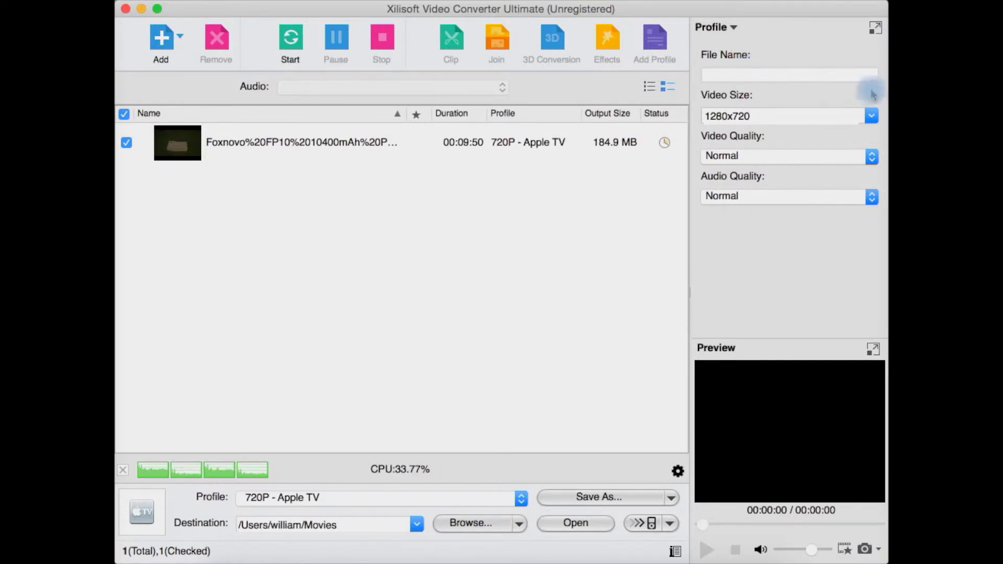
left_click(867, 116)
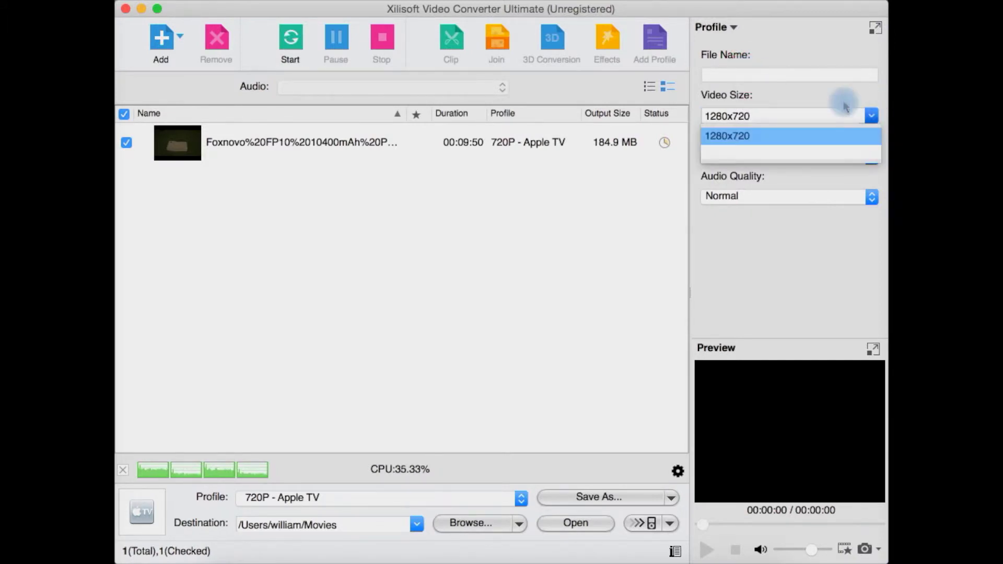
left_click(854, 131)
left_click(878, 161)
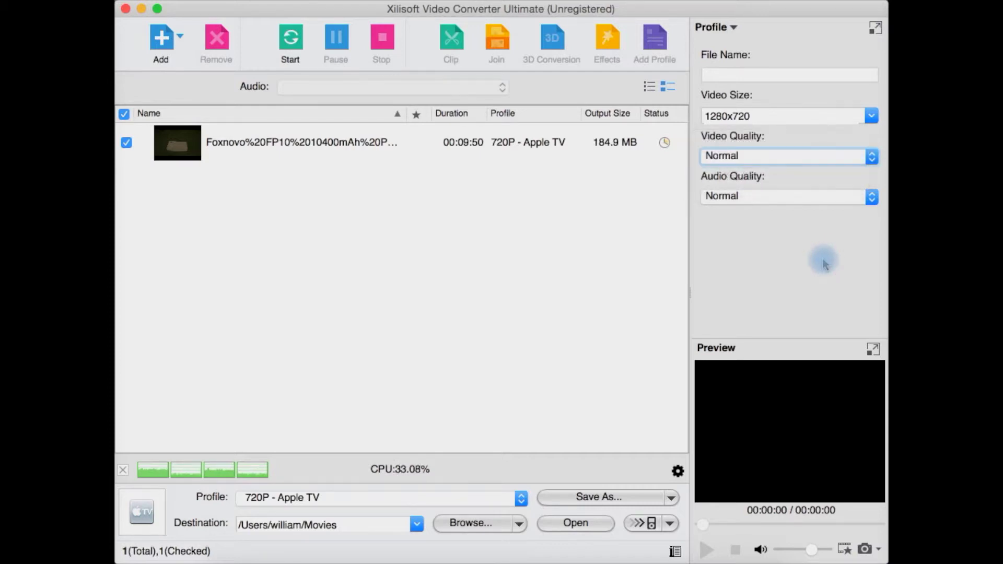
left_click(842, 197)
left_click(834, 282)
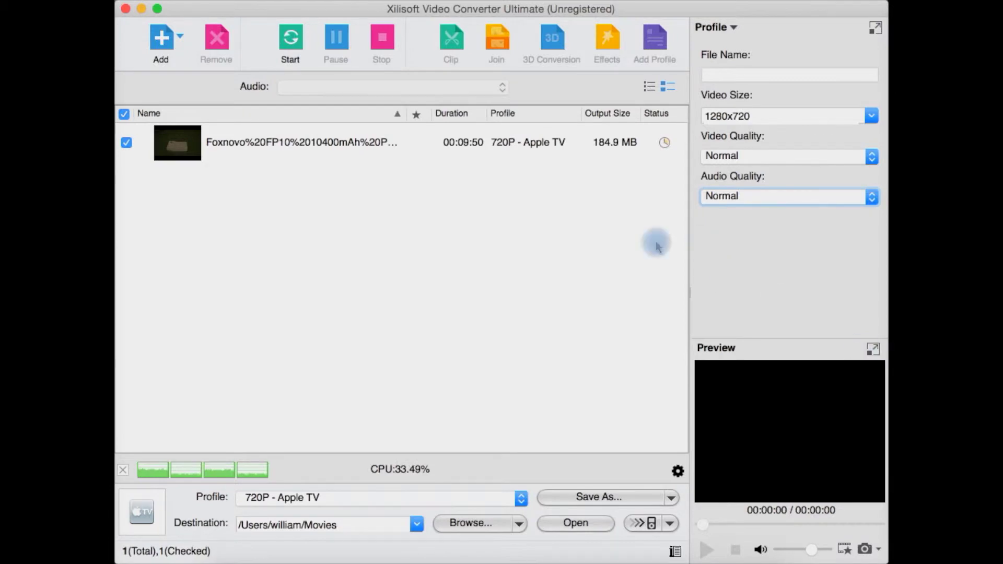
Select the video in the list and open its Effect window
left_click(600, 264)
left_click(438, 144)
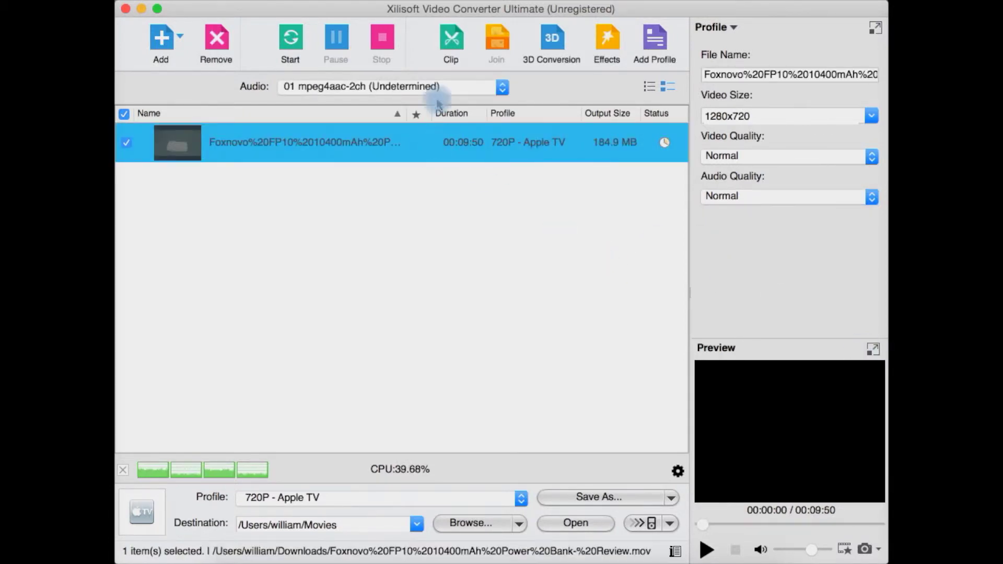
left_click(604, 43)
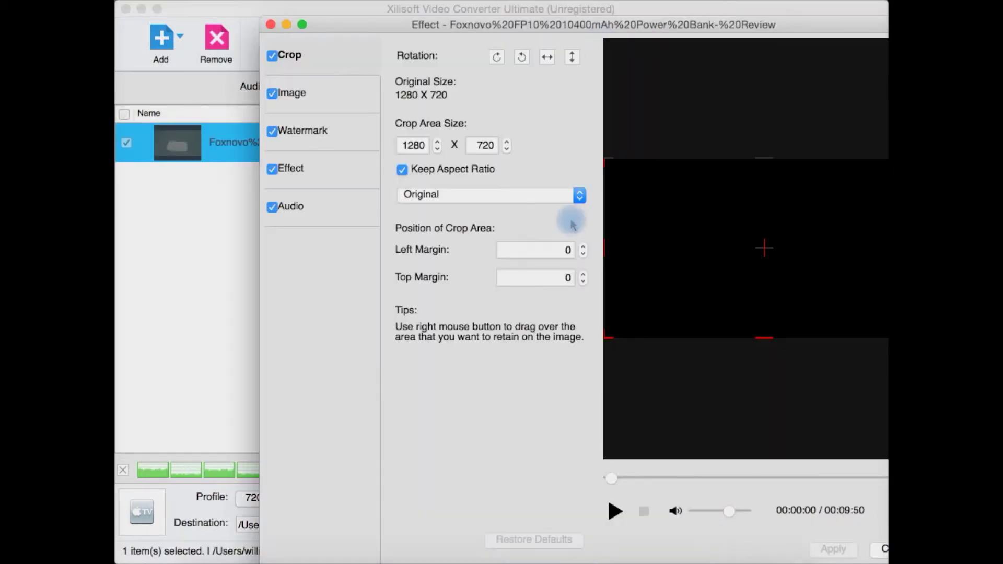
key("Escape")
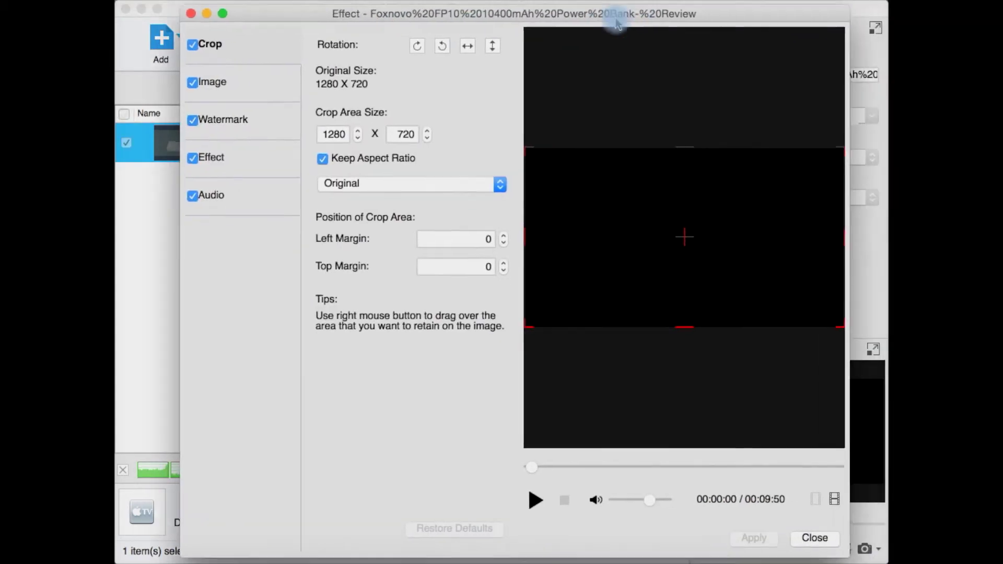
left_click_drag(615, 21, 607, 18)
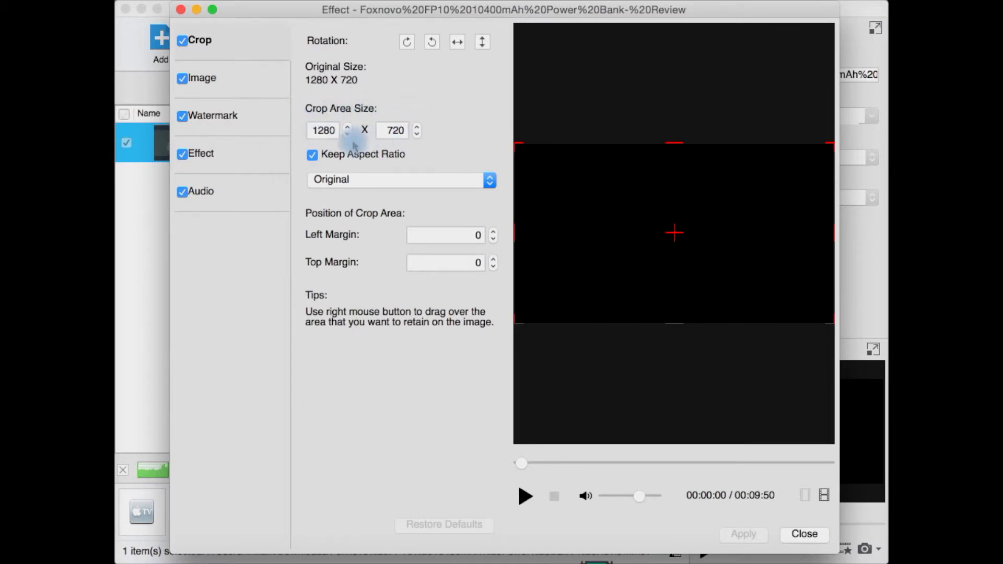
Keep the Crop aspect ratio at Original and show the brightness, contrast and saturation settings
left_click(376, 178)
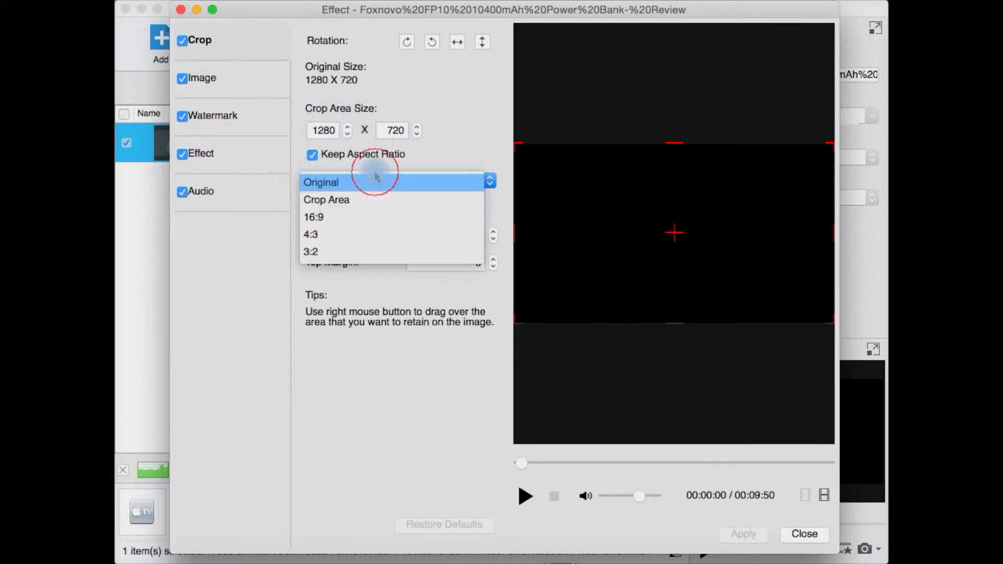
left_click(372, 314)
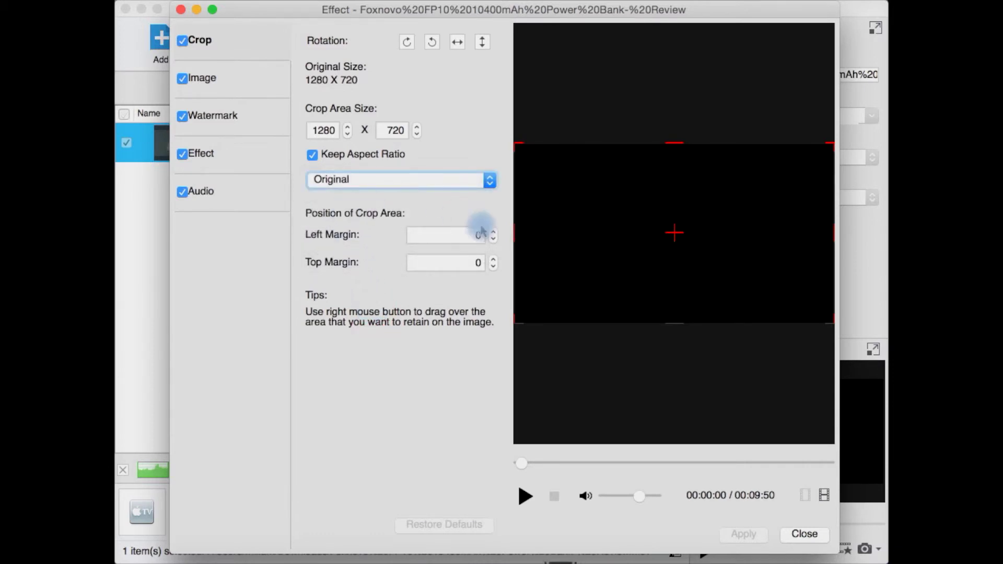
left_click(246, 75)
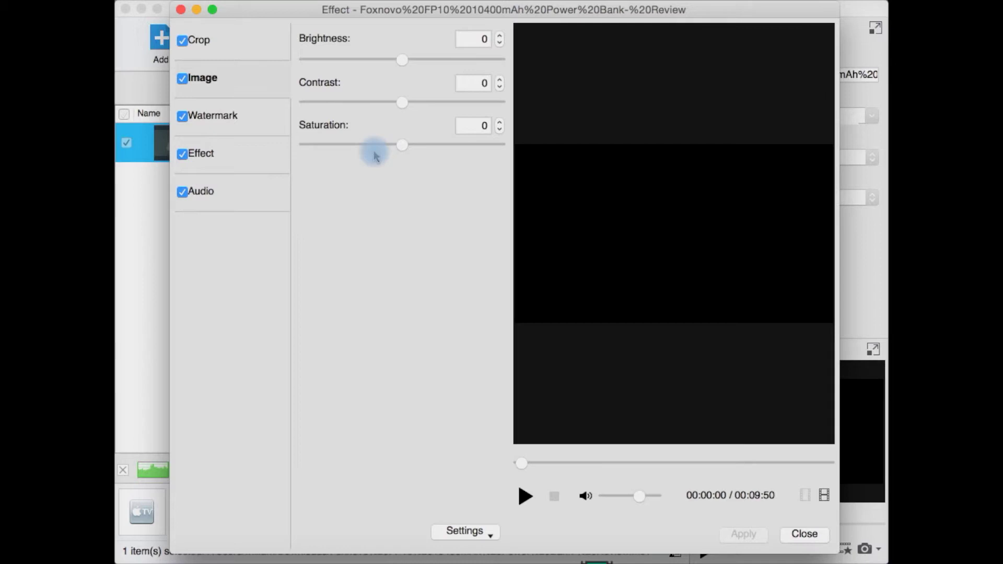
Look through the Watermark, Effect filter and Audio sections, then close the Effect window
left_click(253, 128)
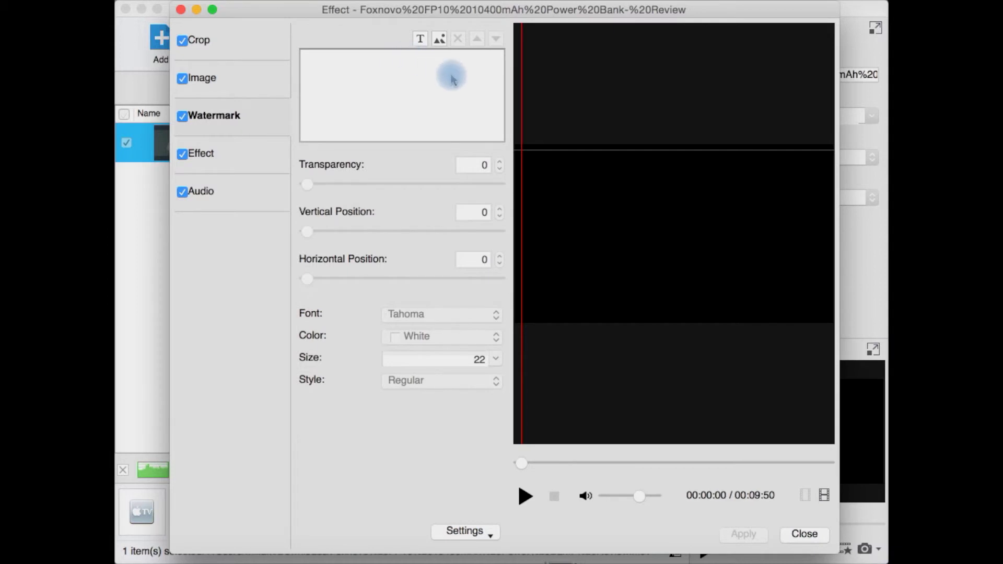
left_click(226, 163)
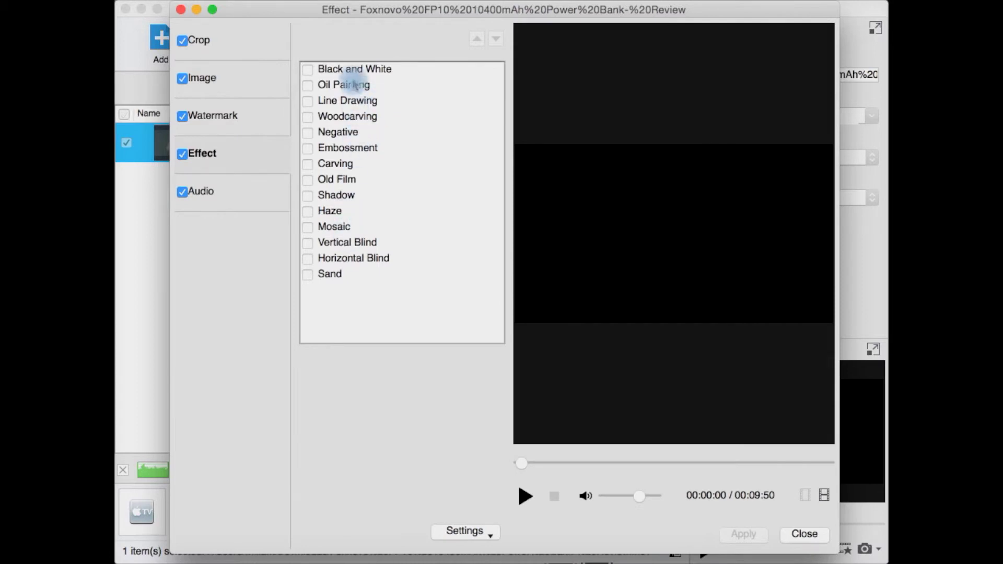
left_click(209, 194)
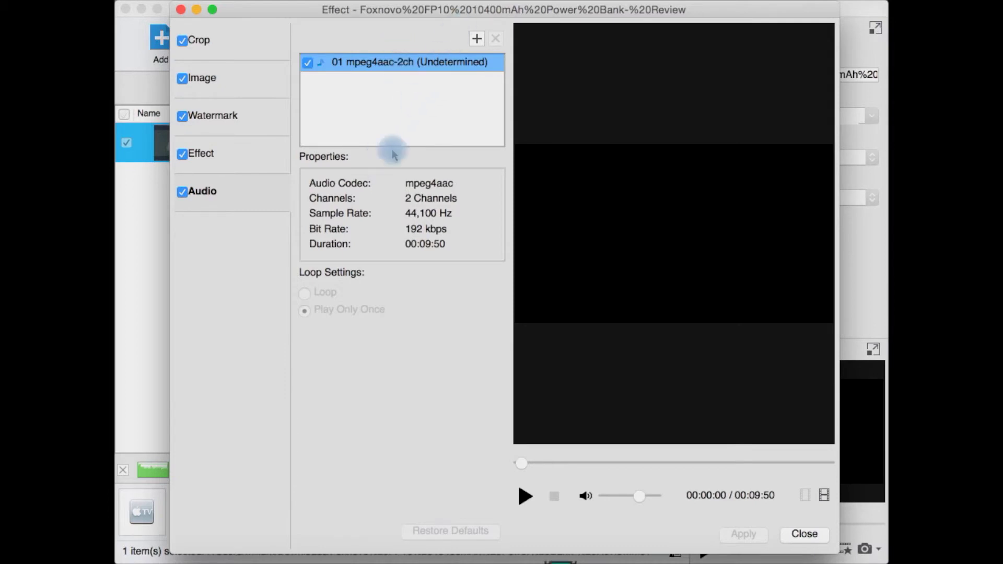
left_click(791, 533)
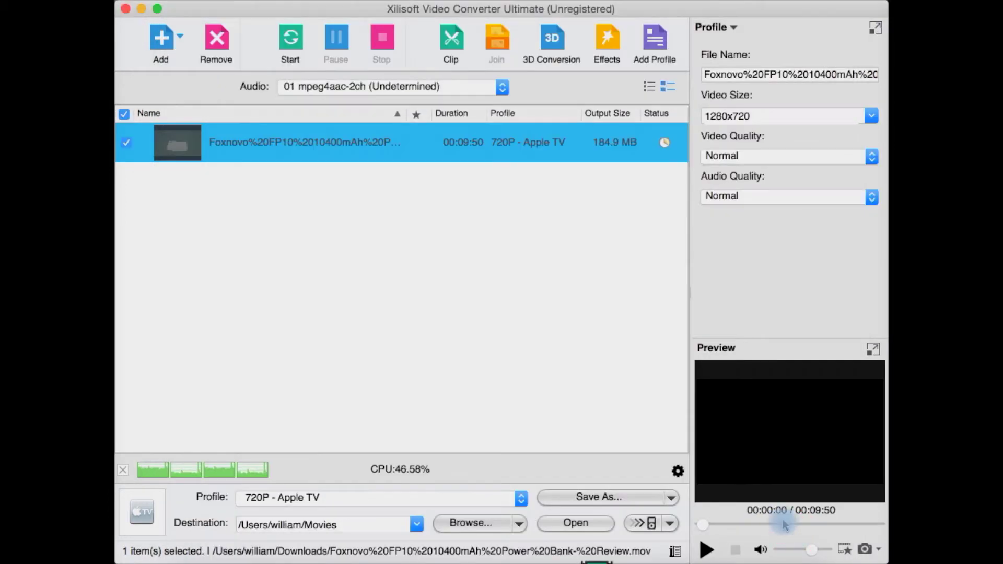
Open the Clip editor, switch to Advanced Mode, and close it without trimming the video
left_click(450, 50)
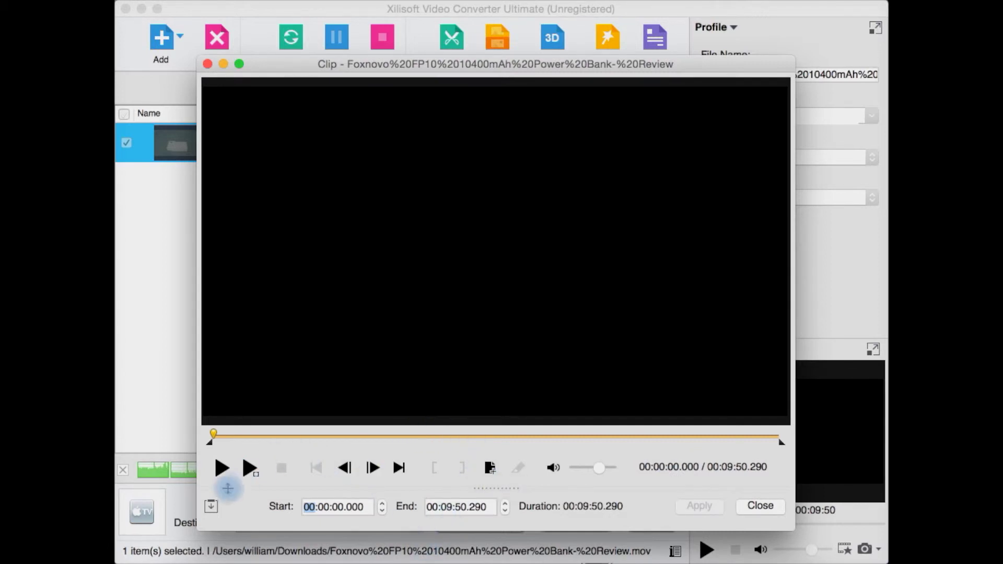
left_click(211, 506)
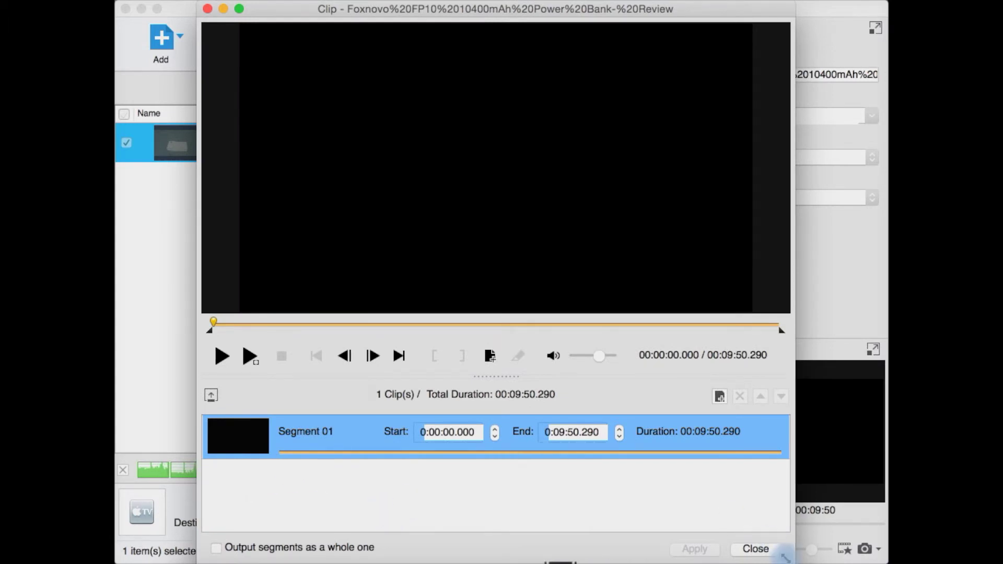
left_click(768, 550)
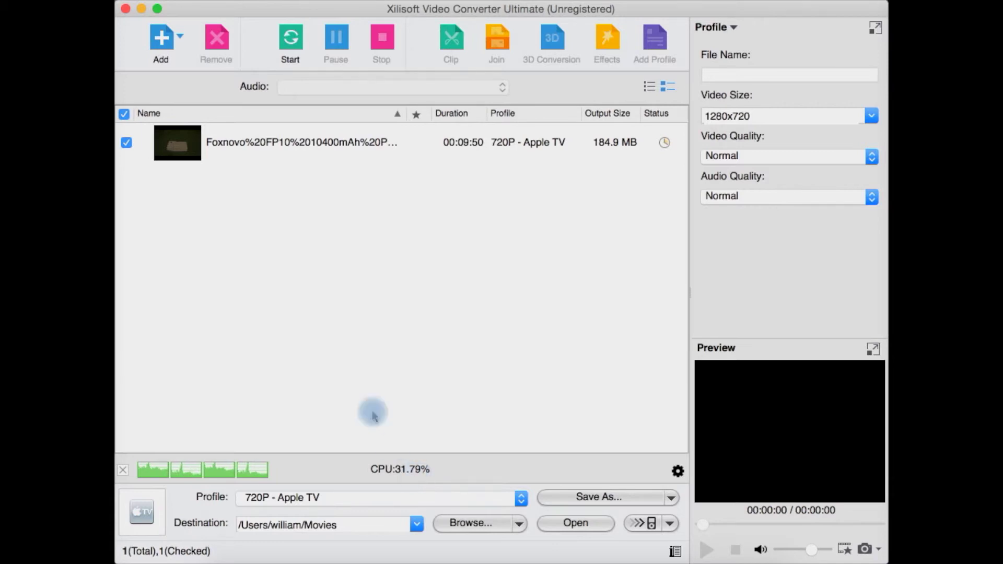
left_click(344, 372)
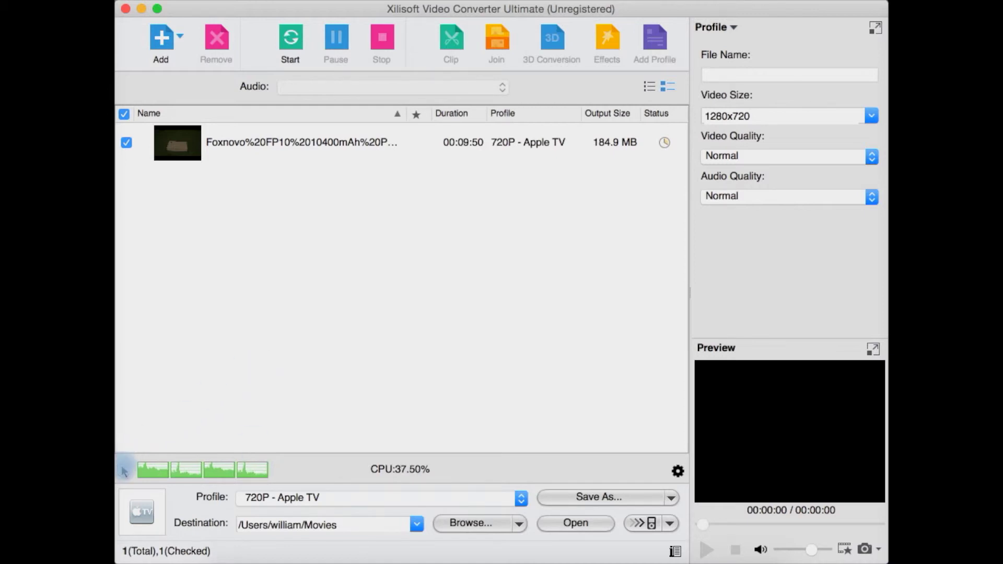
Open Preferences and leave General at weekly update checks and JPG(High Quality) snapshots
left_click(679, 472)
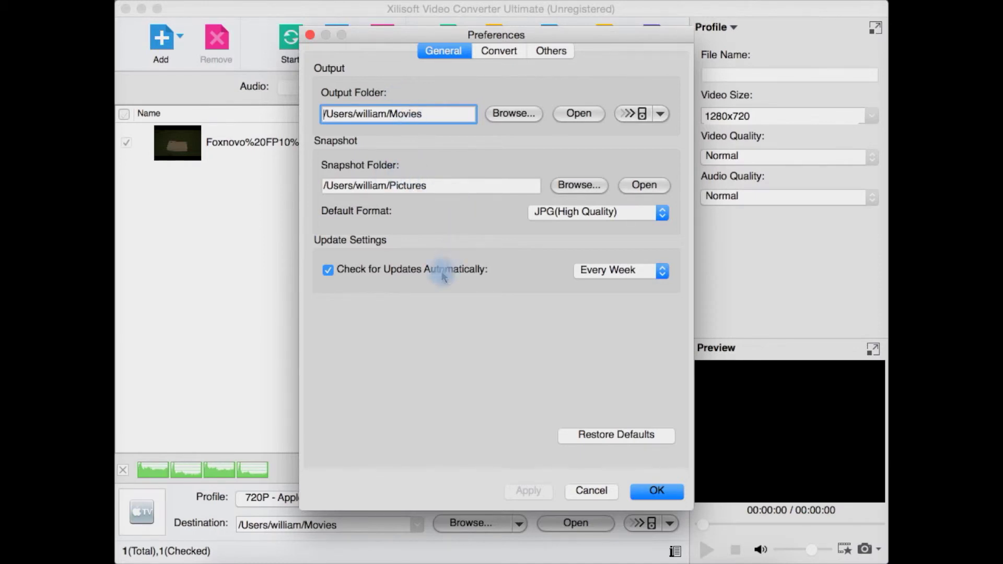
left_click(642, 271)
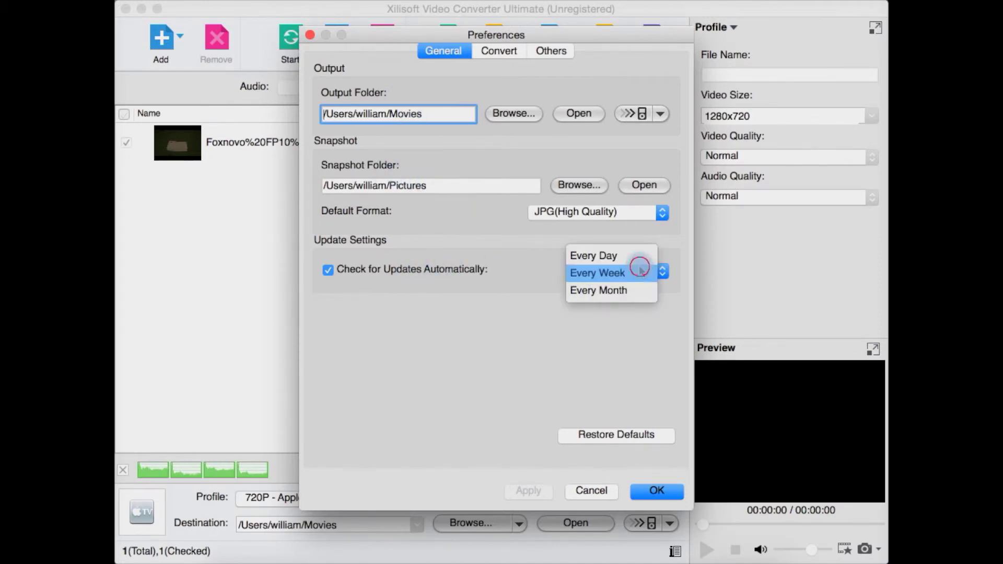
left_click(497, 306)
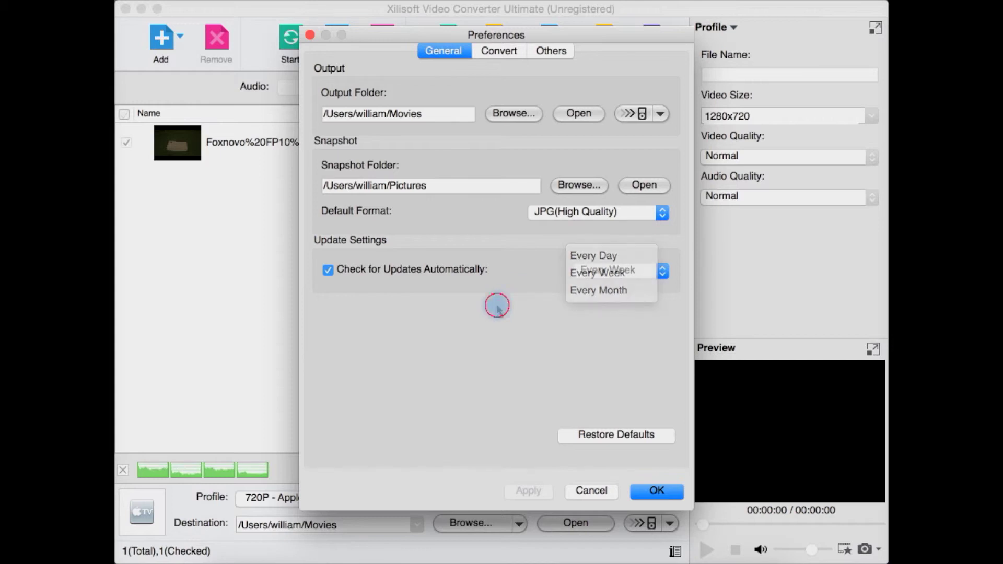
left_click(573, 216)
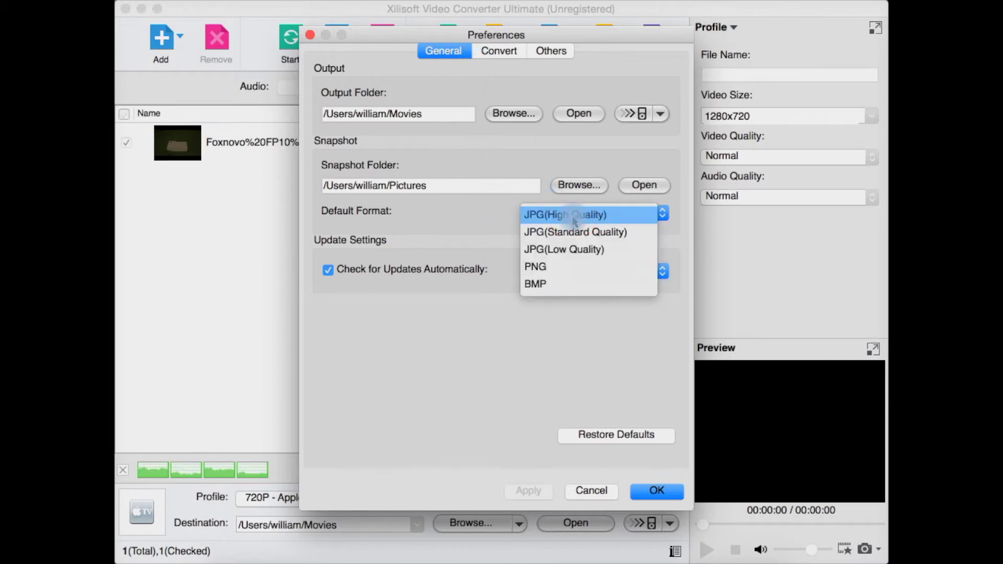
left_click(489, 222)
Review the Convert tab's Auto process count, then view the Others tab
left_click(514, 49)
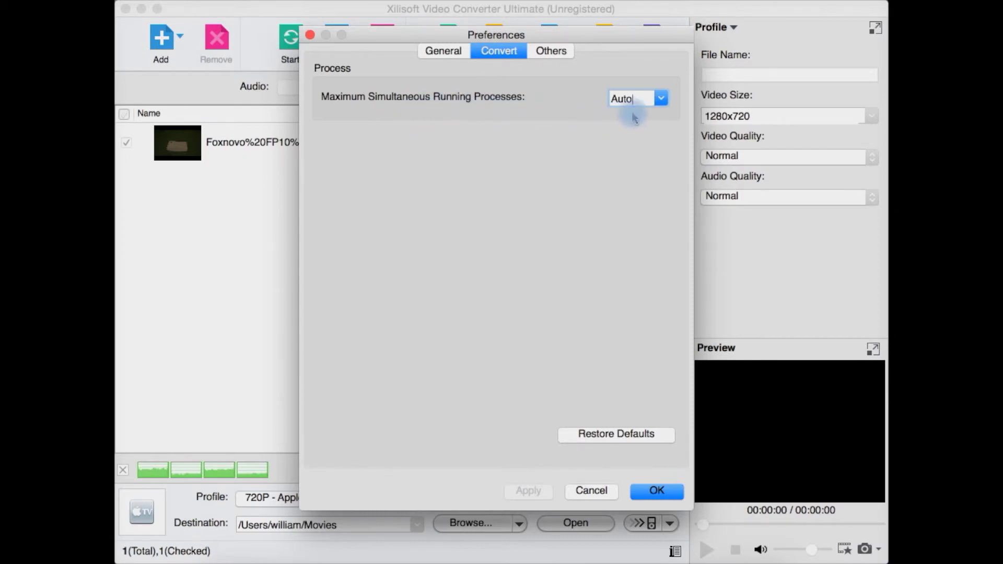
left_click(661, 98)
left_click(498, 149)
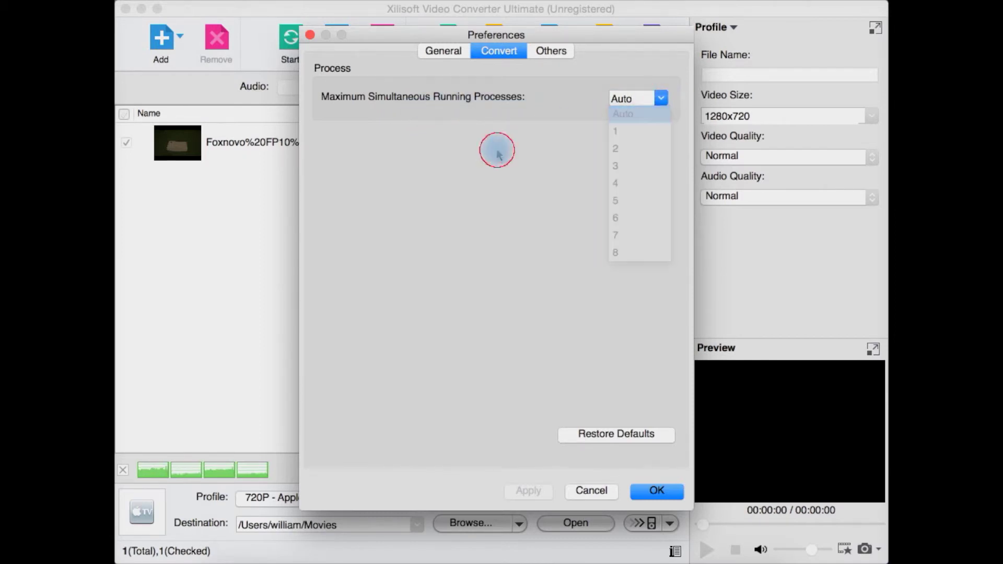
left_click(553, 52)
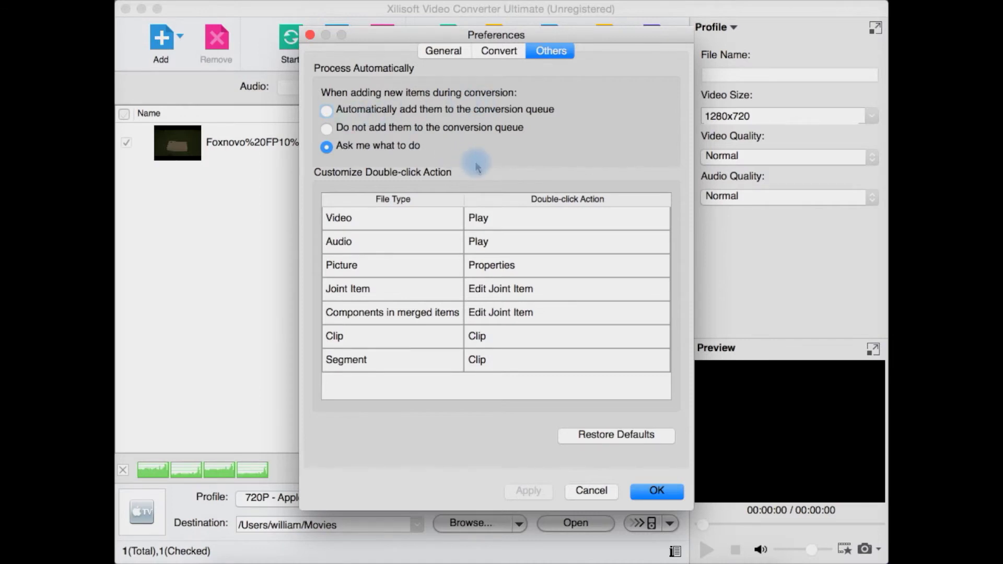
left_click(651, 489)
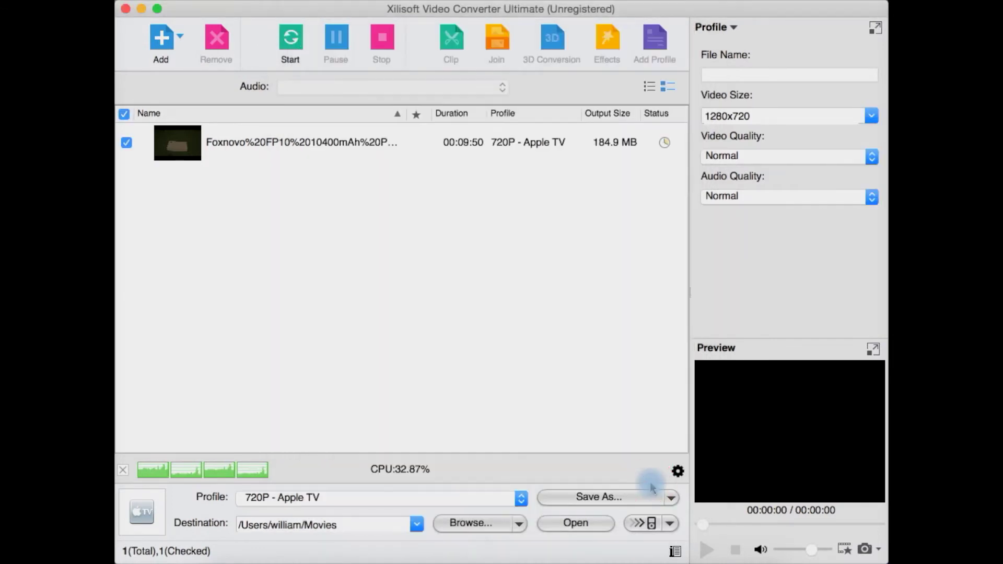
left_click(393, 0)
mouse_move(418, 9)
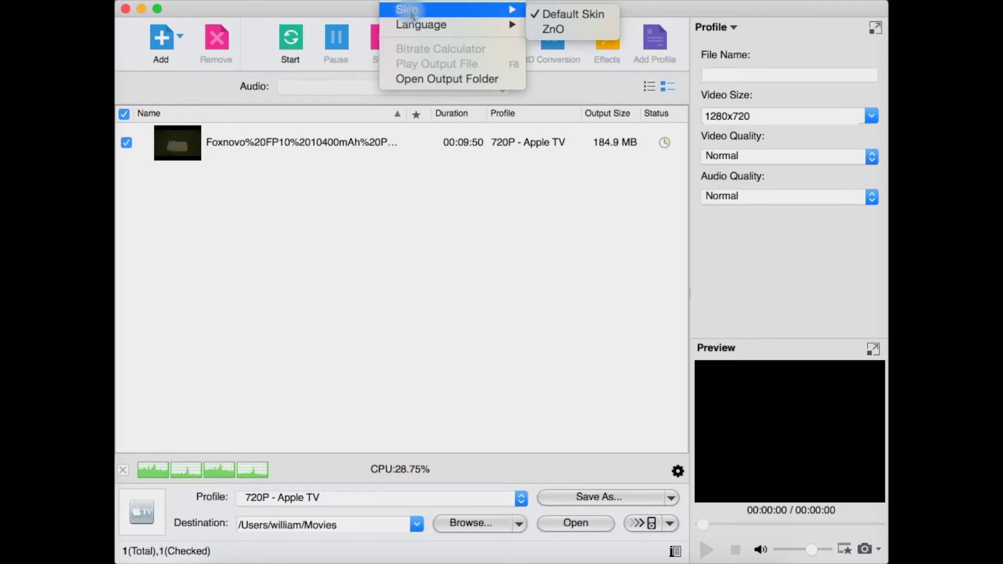
left_click(554, 26)
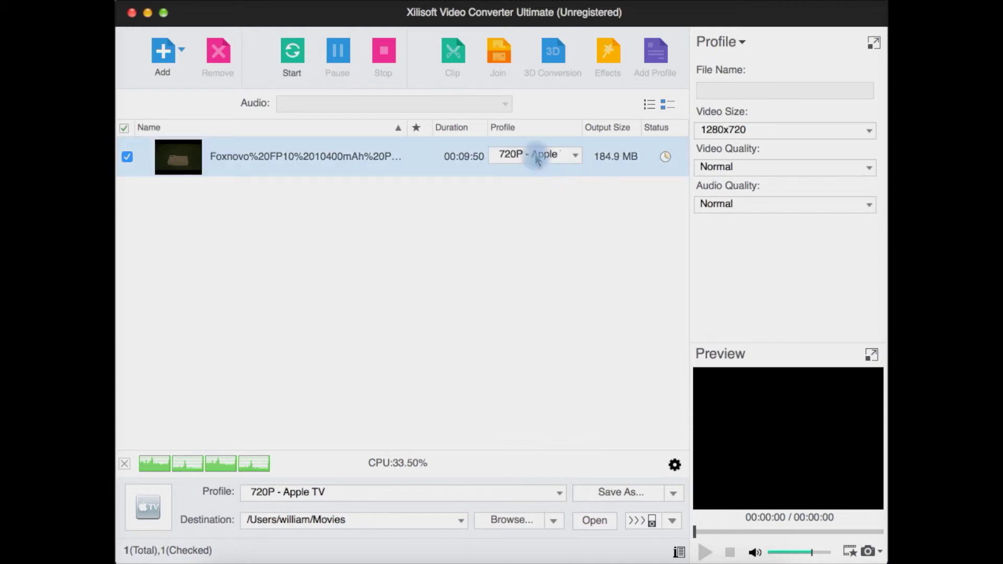
left_click(412, 1)
mouse_move(473, 9)
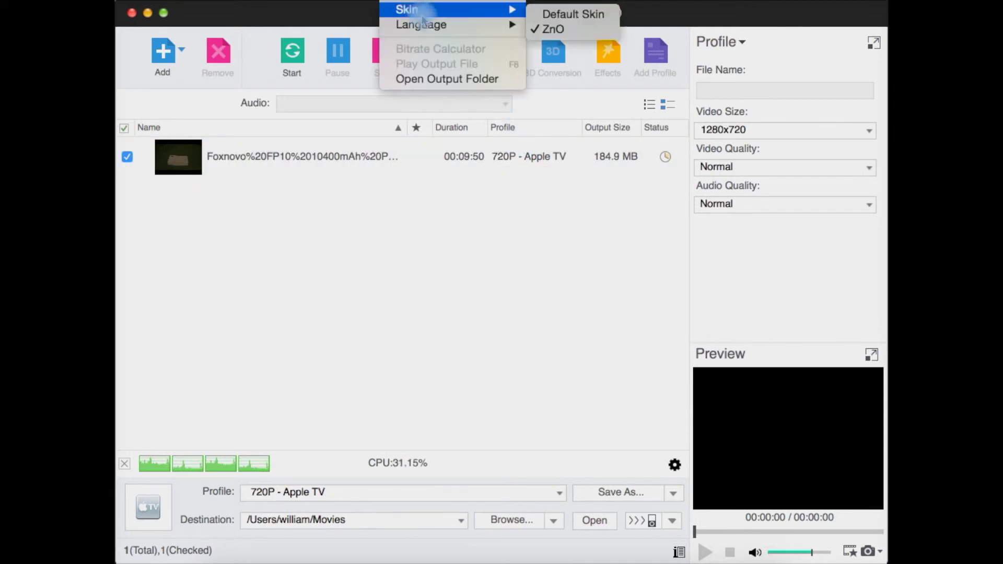
left_click(497, 148)
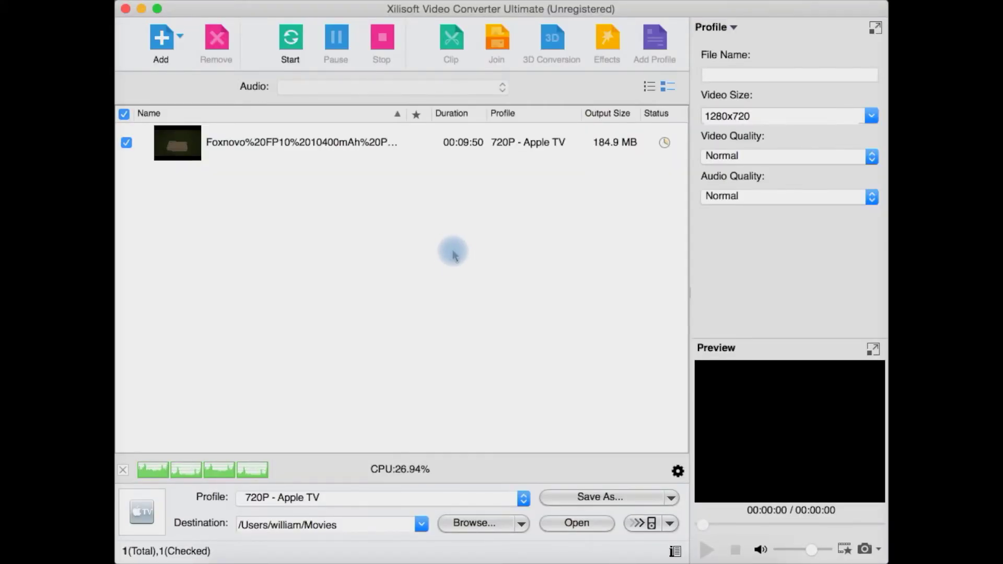
left_click(388, 160)
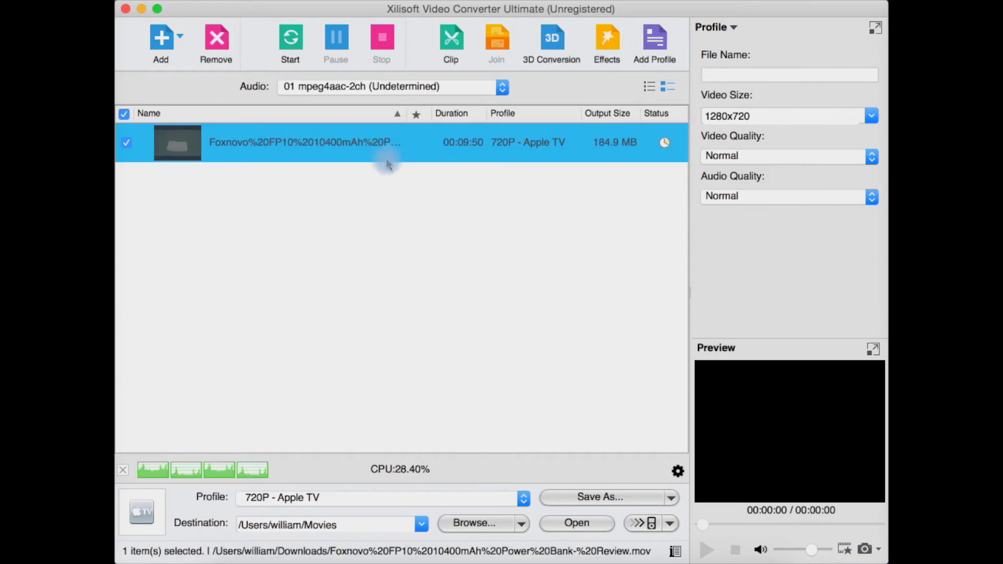
left_click(408, 245)
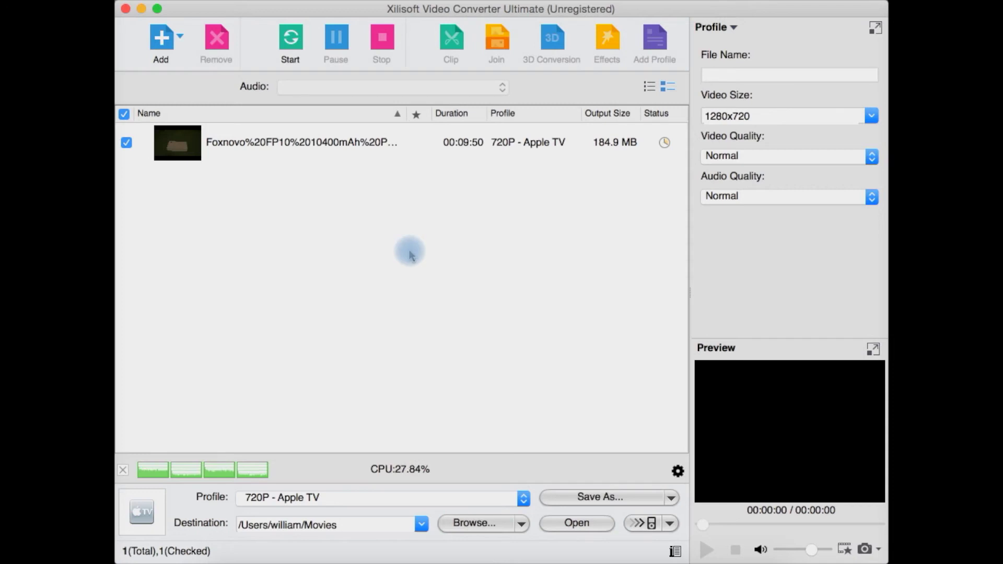
Select the video row and start converting it
left_click(410, 254)
left_click(334, 156)
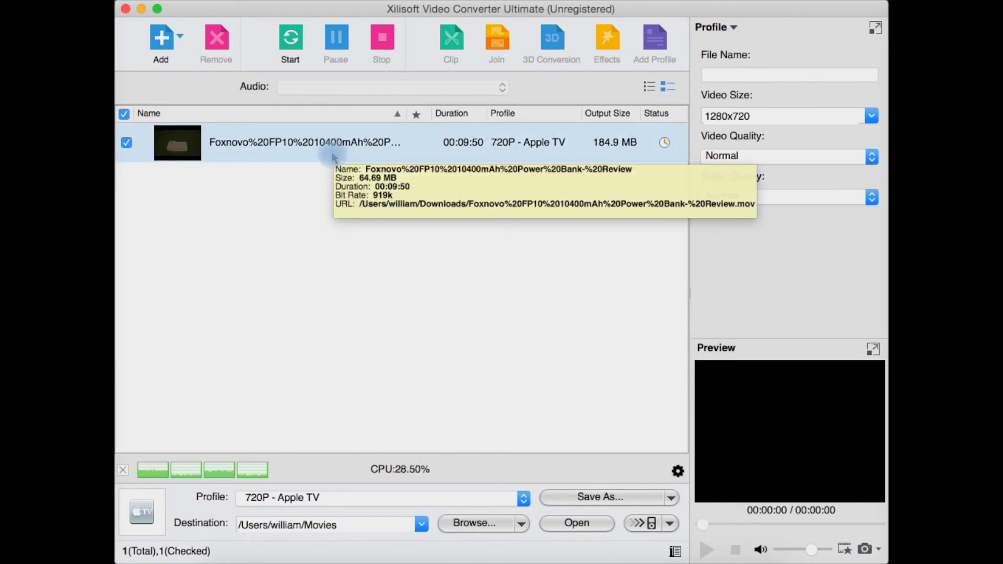
left_click(332, 151)
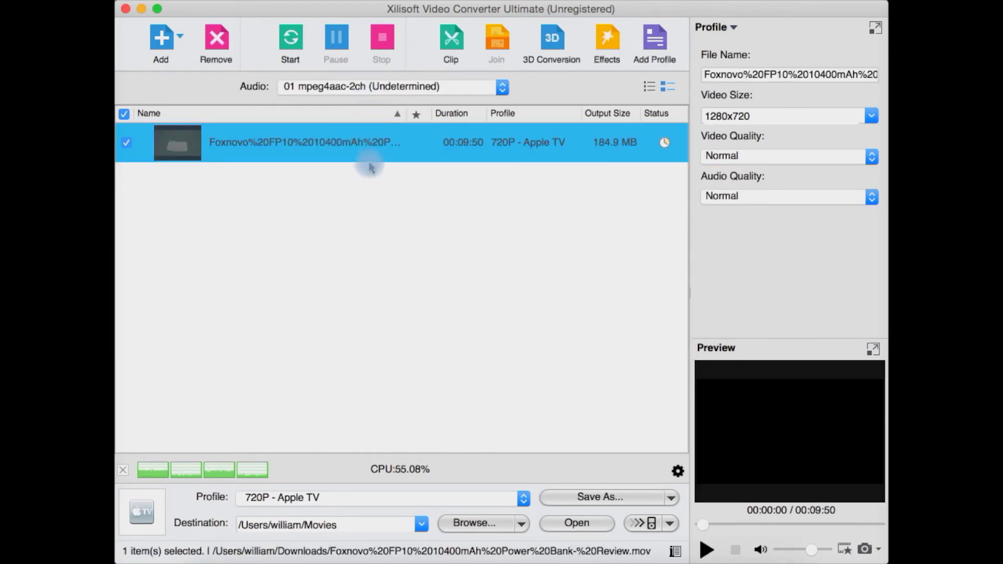
left_click(296, 52)
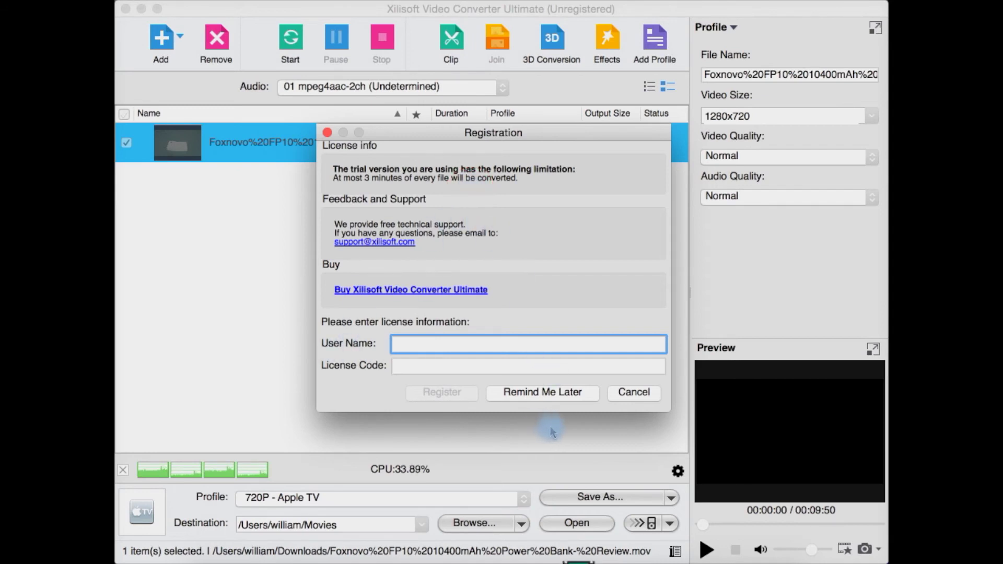
Choose Remind Me Later on the registration prompt and let the conversion run
left_click(570, 393)
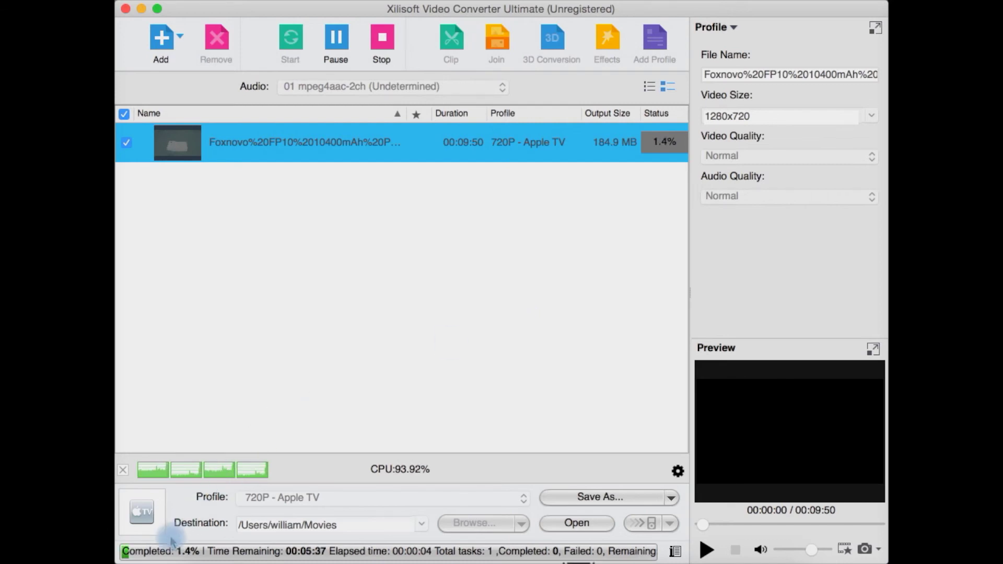
mouse_move(172, 558)
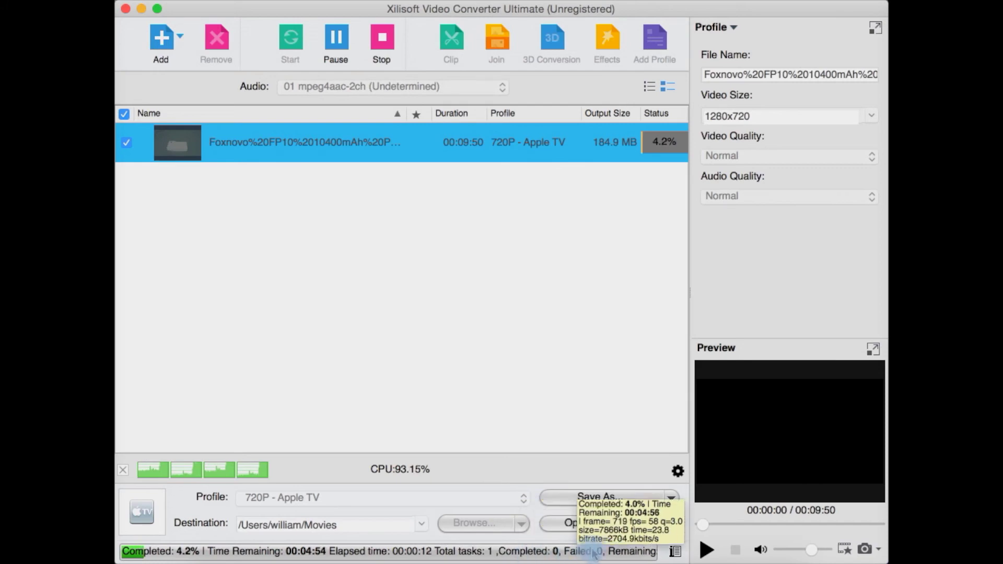
left_click(602, 323)
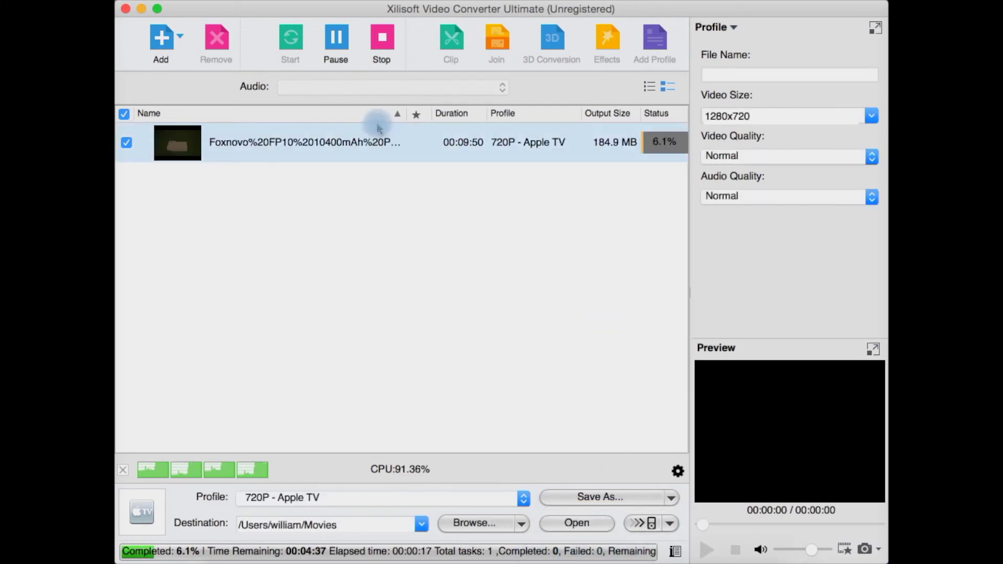
Pause the conversion at about 6.5%, then stop it and confirm
left_click(336, 45)
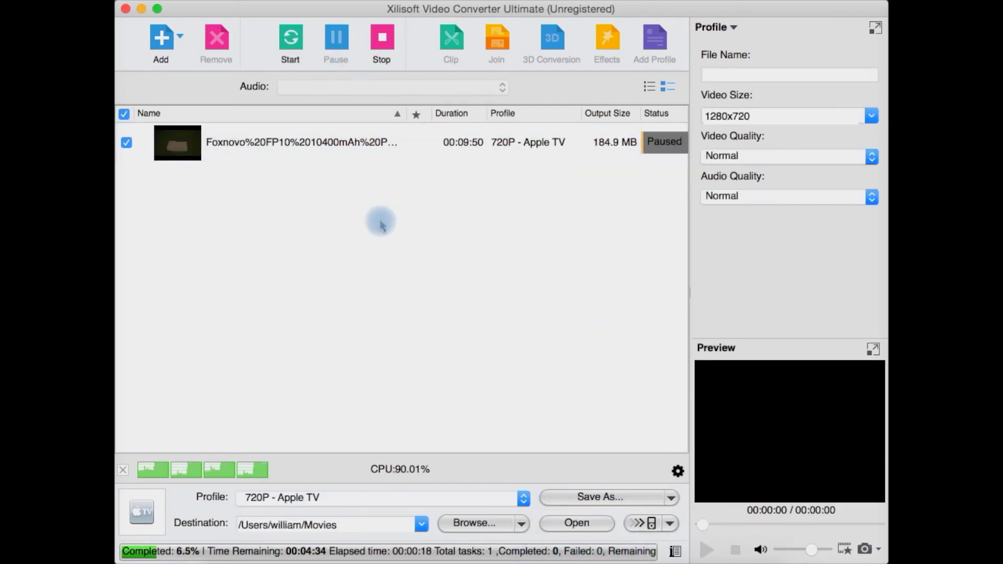
left_click(381, 41)
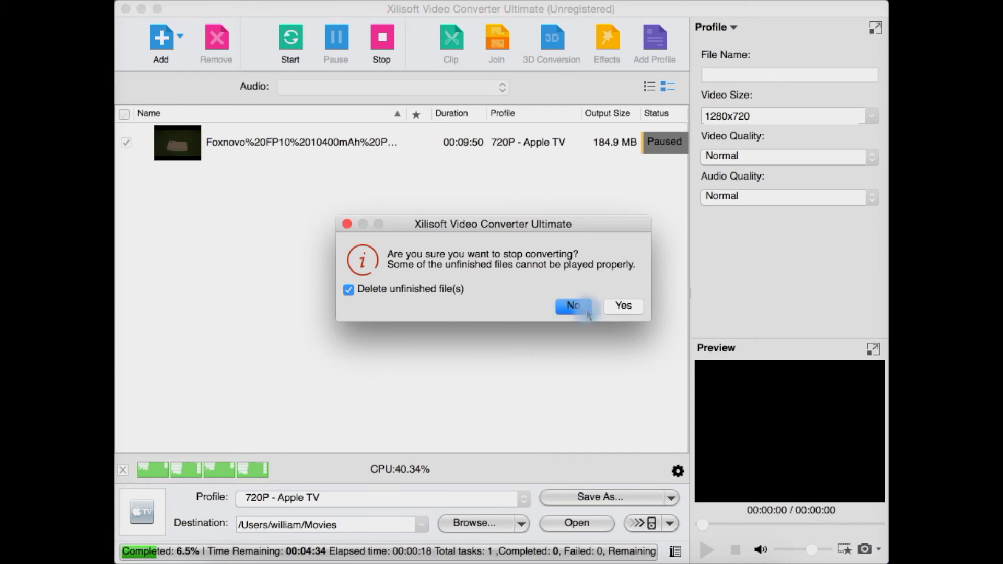
left_click(617, 306)
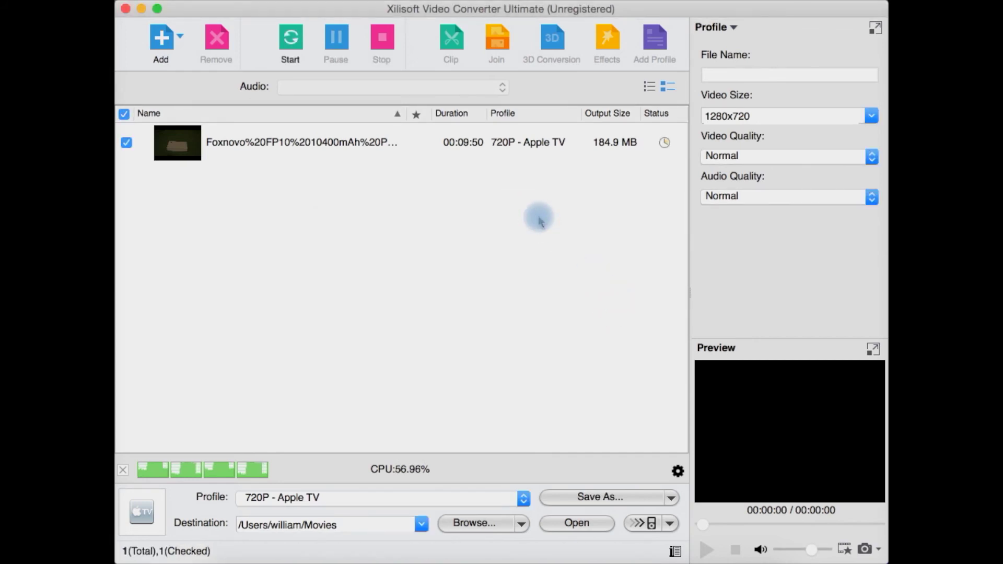